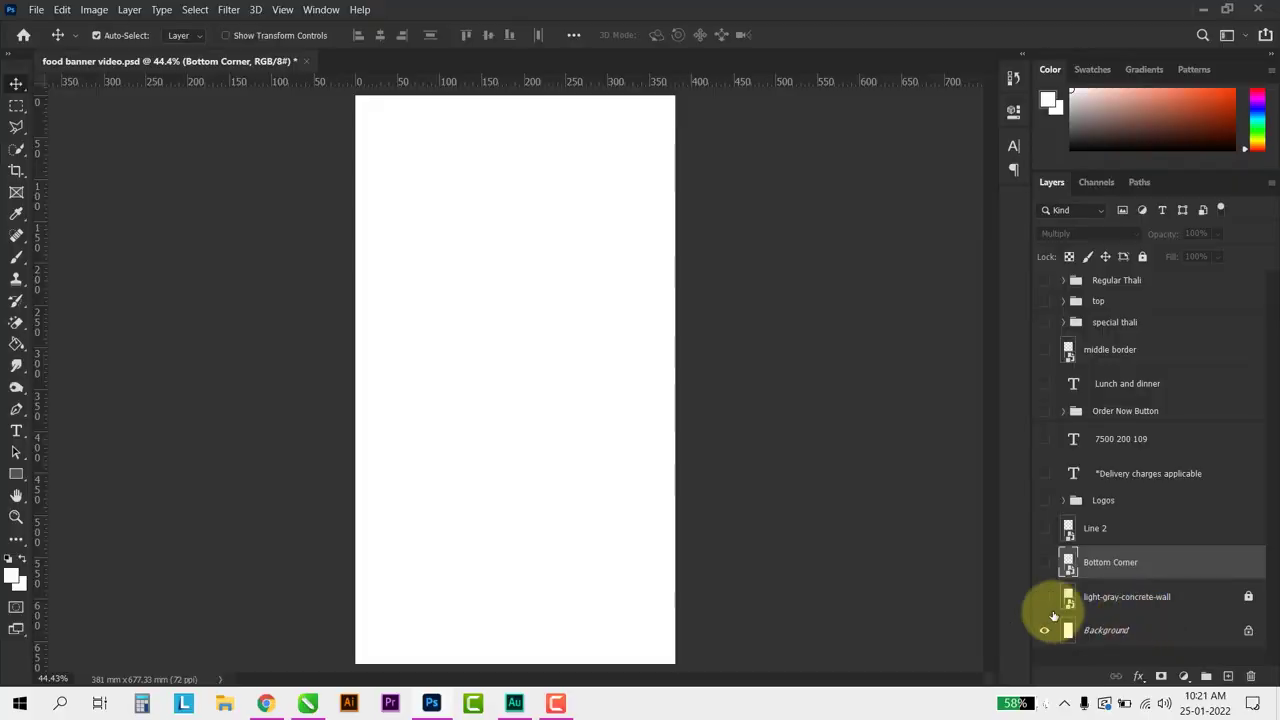
Step: Make the light-gray concrete wall texture layer visible as the poster background
click(1045, 598)
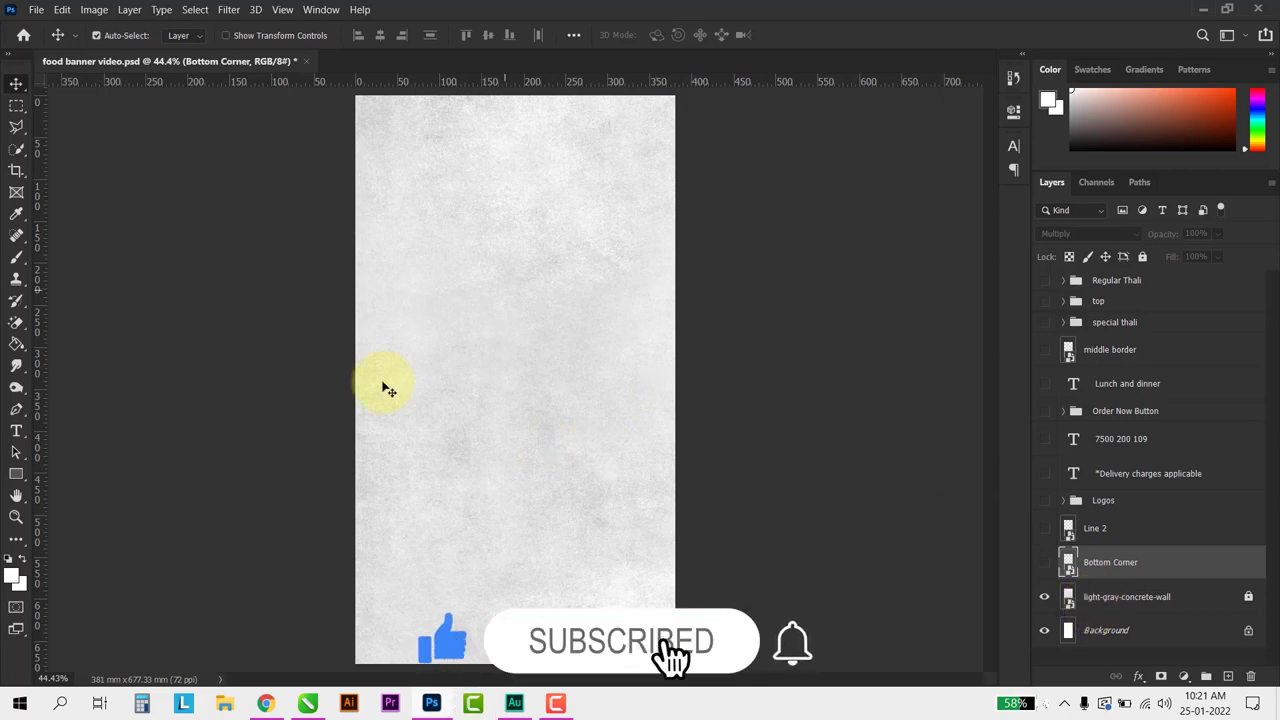
Step: Reveal the orange painted Top Corner layer in the top group and make it active
click(1063, 302)
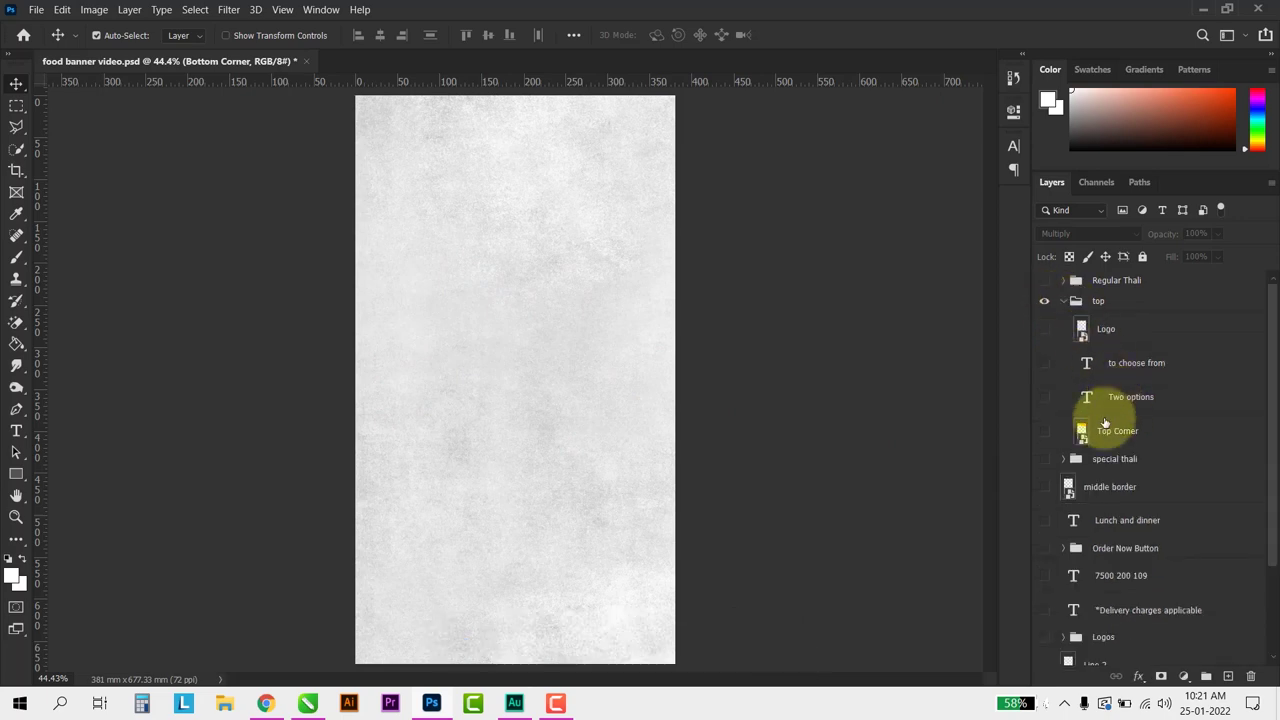
click(1044, 433)
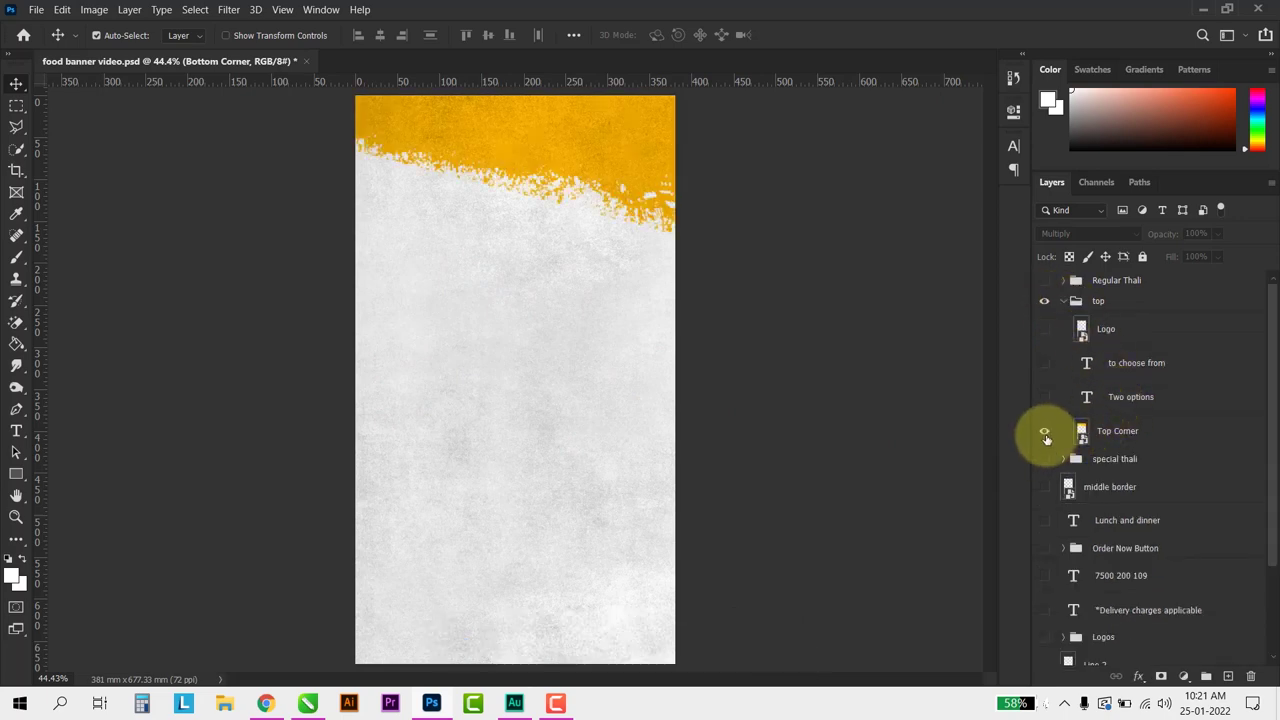
click(1132, 433)
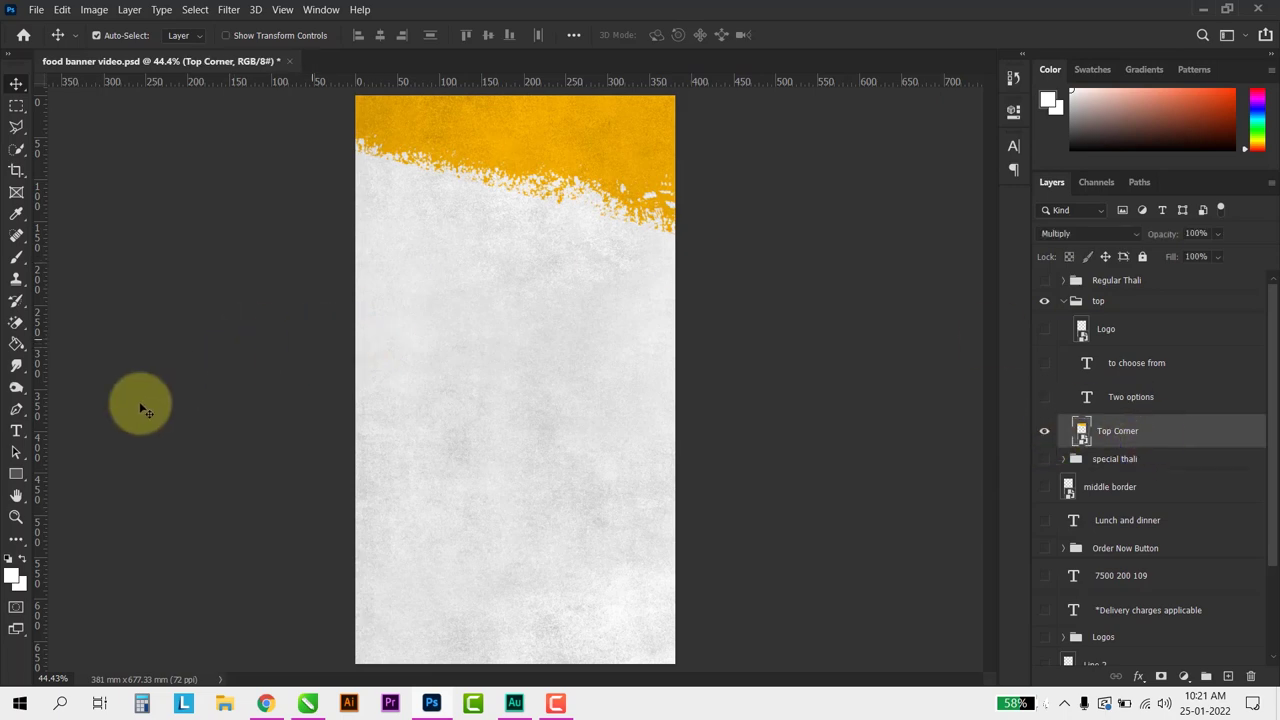
Step: Draw a mid-poster rectangle filled yellow with no stroke
click(16, 474)
drag(402, 321, 634, 423)
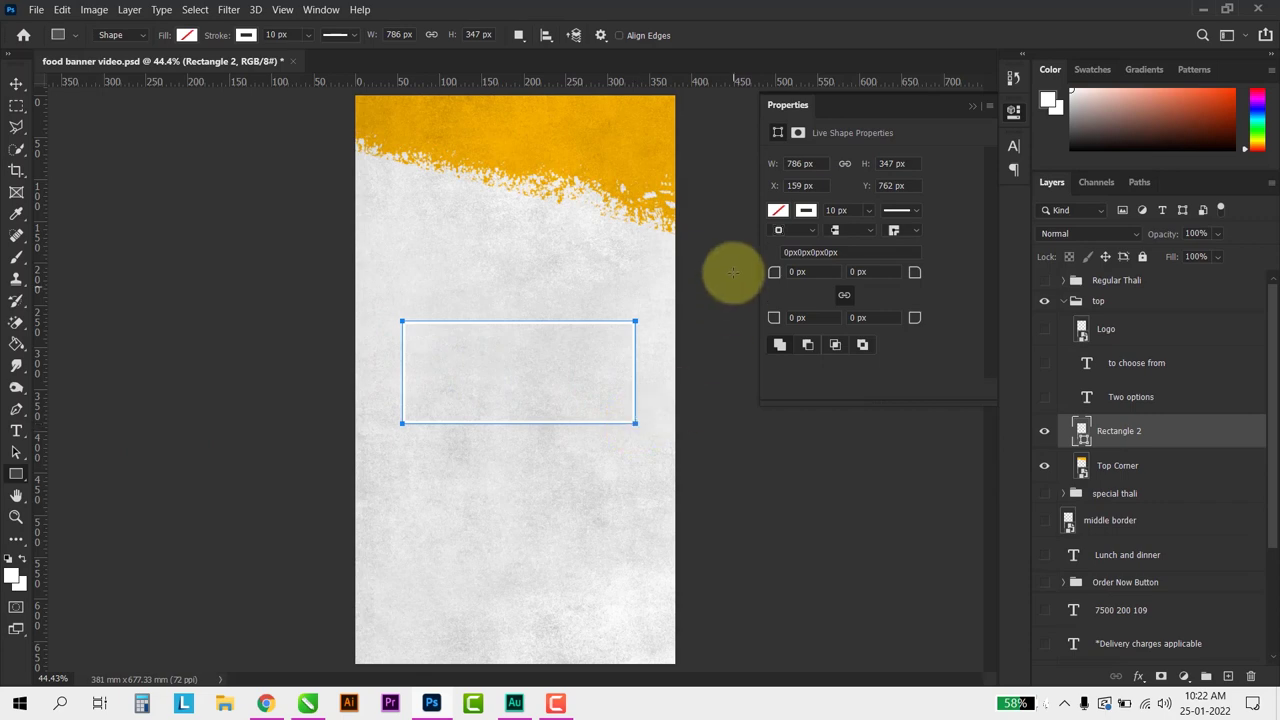
click(778, 210)
click(780, 299)
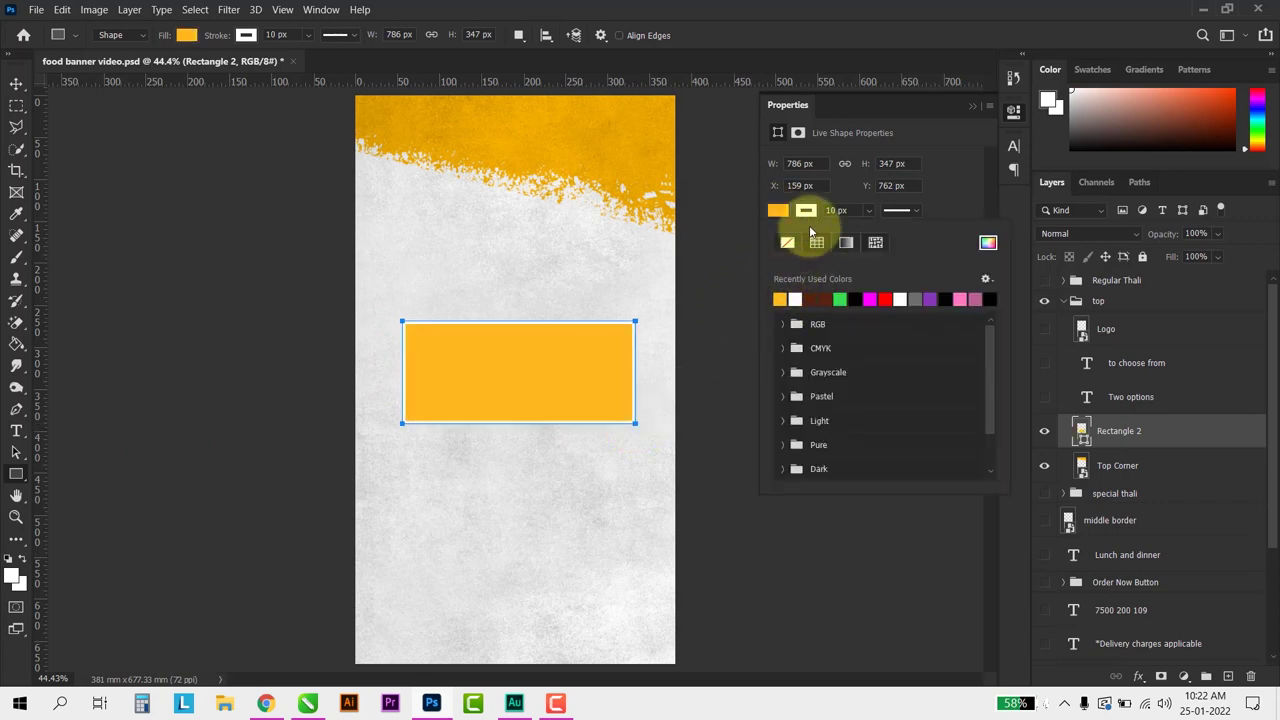
click(790, 247)
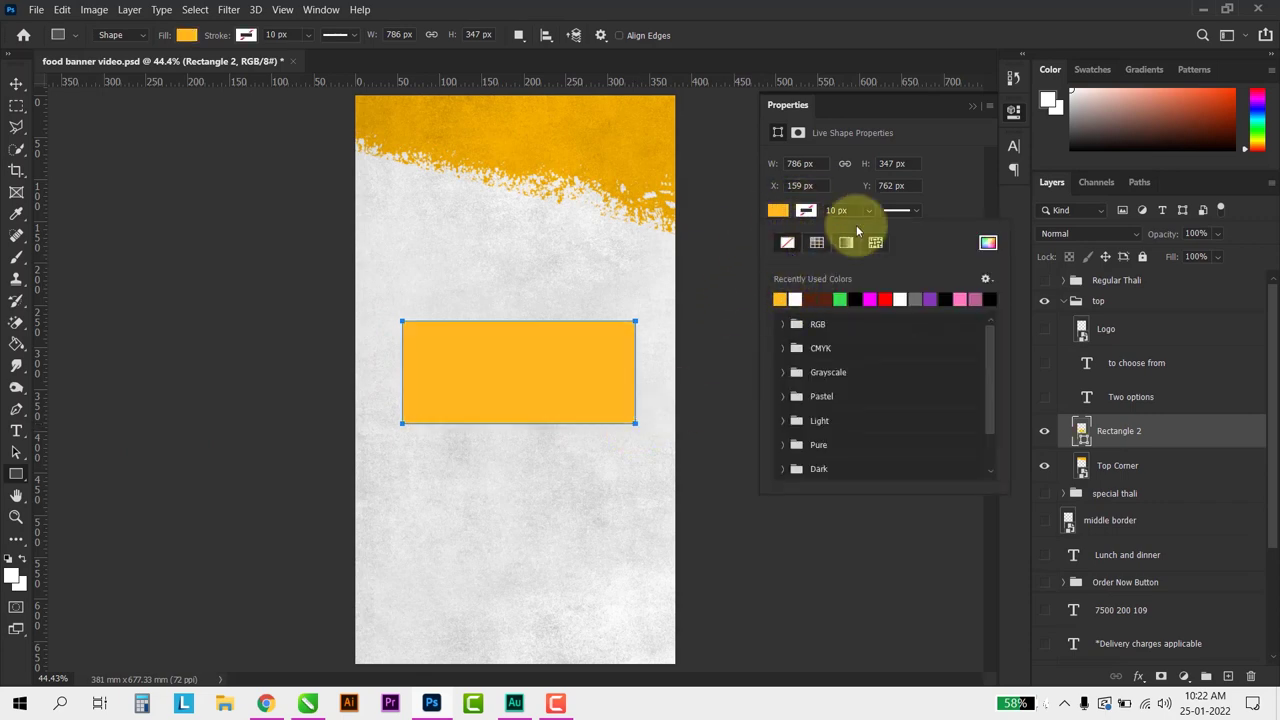
click(957, 104)
click(969, 105)
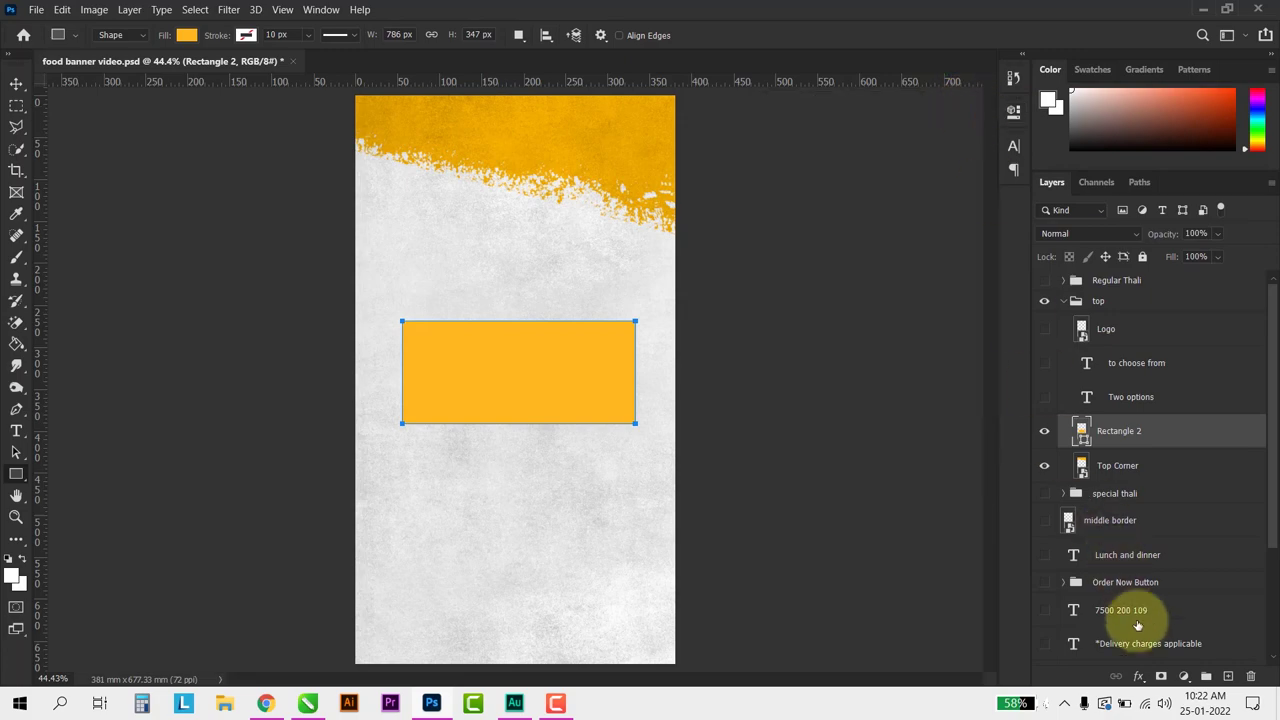
Step: Add a layer mask to the rectangle and brush away its lower-left edge
click(1161, 676)
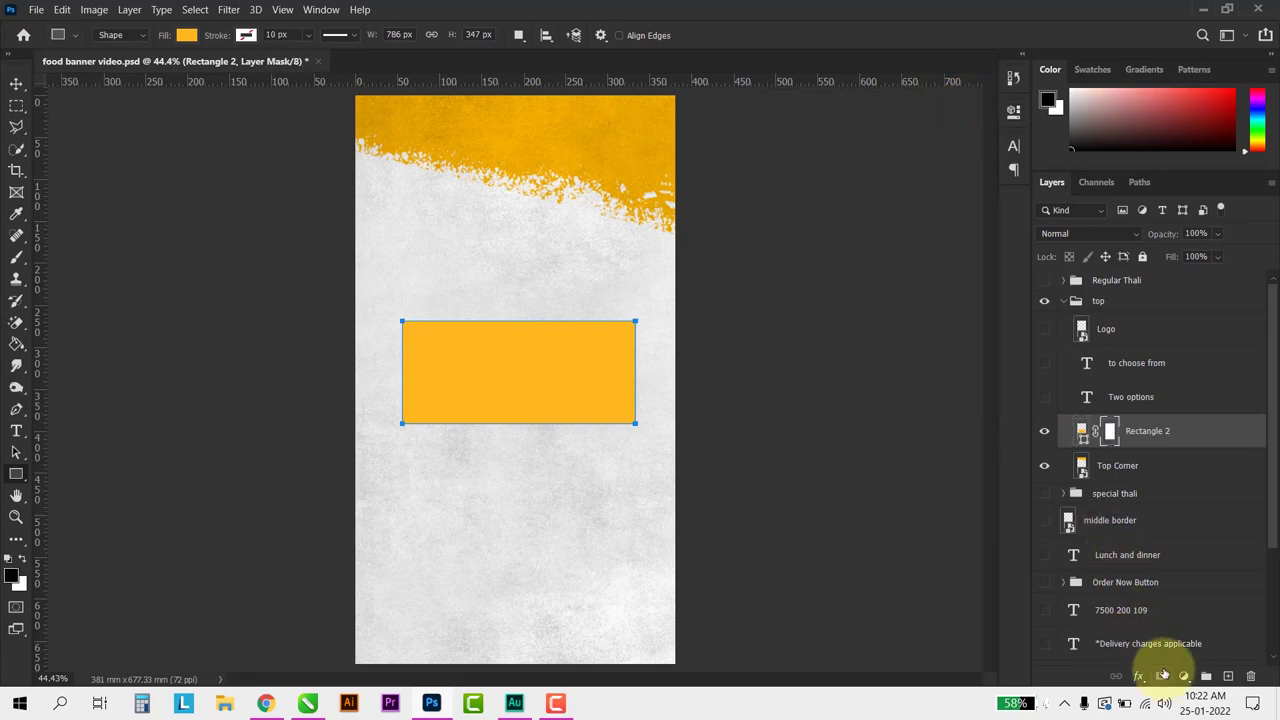
click(16, 257)
scroll(471, 434, up, 2)
scroll(471, 434, up, 2)
scroll(466, 443, up, 2)
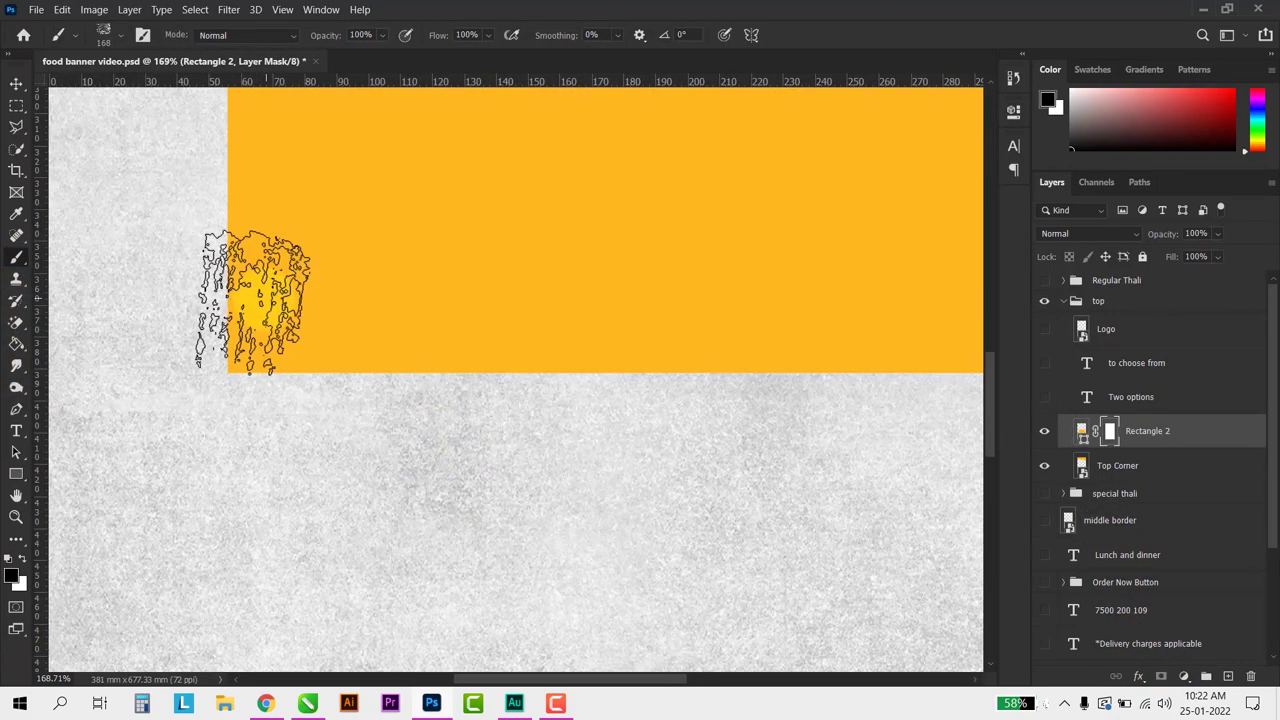
mouse_move(260, 320)
mouse_down()
mouse_move(471, 357)
mouse_move(871, 371)
mouse_move(505, 380)
mouse_up()
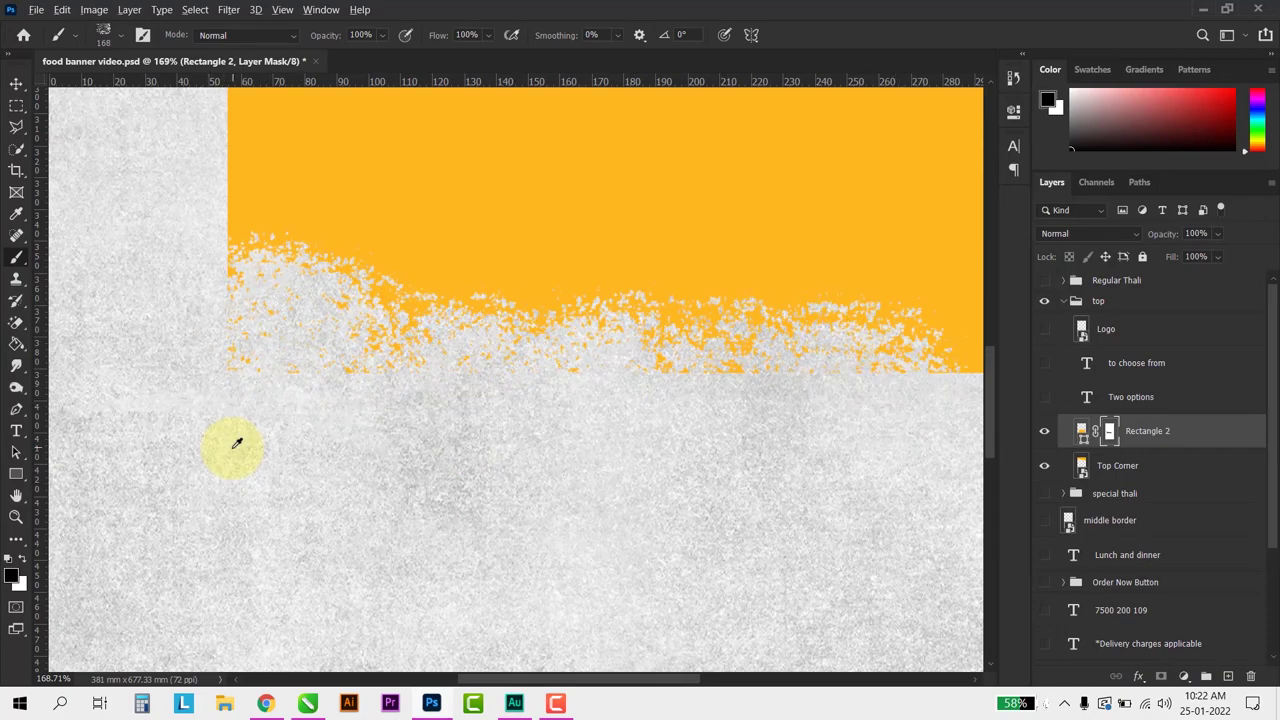
Step: Brush the rectangle's lower-right edge into a ragged band on the mask
scroll(460, 440, down, 1)
scroll(712, 400, up, 2)
mouse_move(800, 370)
mouse_down()
mouse_move(900, 320)
mouse_move(905, 330)
mouse_move(745, 380)
mouse_move(689, 417)
mouse_up()
scroll(689, 420, down, 2)
scroll(689, 420, down, 2)
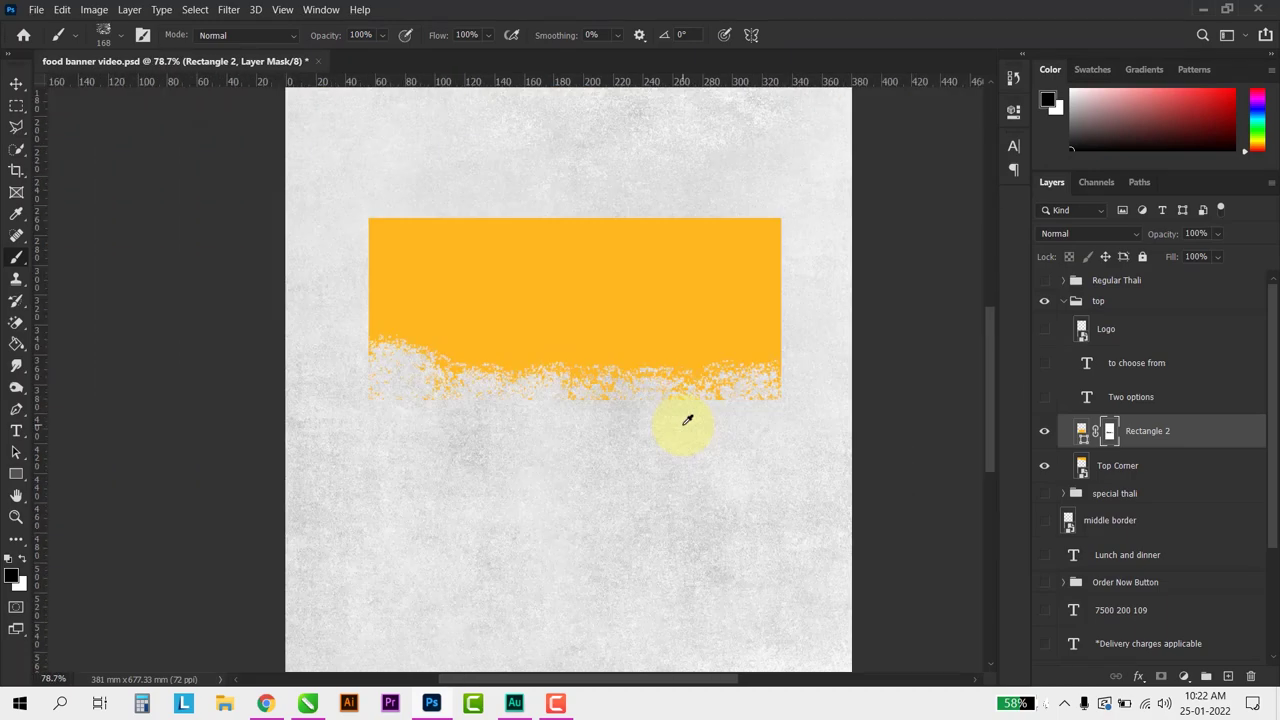
scroll(689, 420, down, 1)
scroll(748, 354, down, 1)
scroll(700, 365, down, 1)
scroll(630, 378, up, 2)
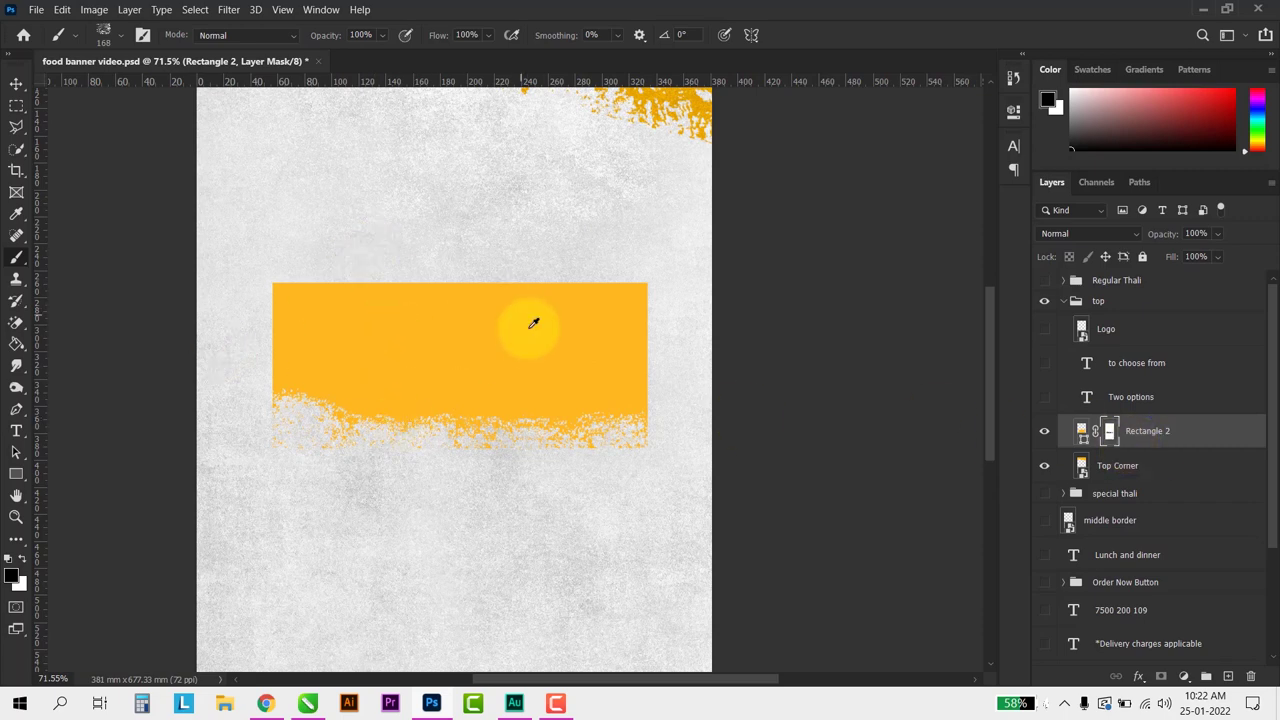
scroll(535, 338, down, 1)
scroll(538, 346, up, 2)
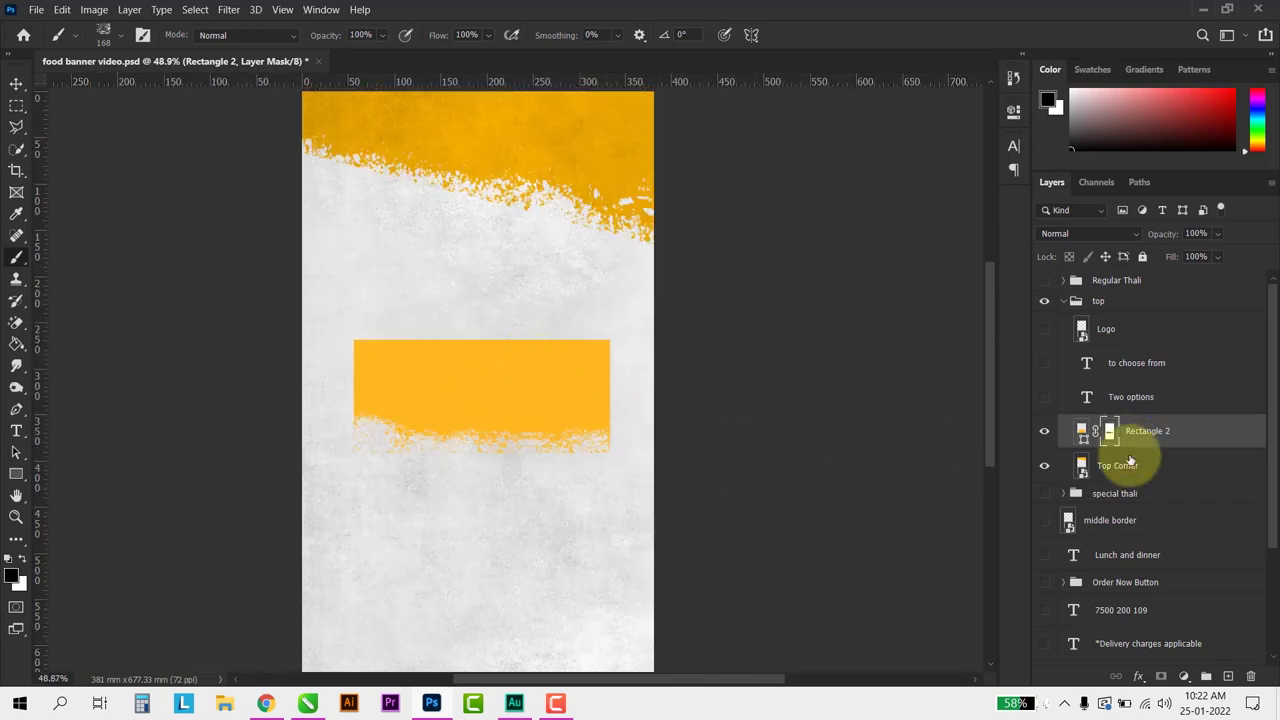
Step: Delete the yellow Rectangle 2 layer
key(Delete)
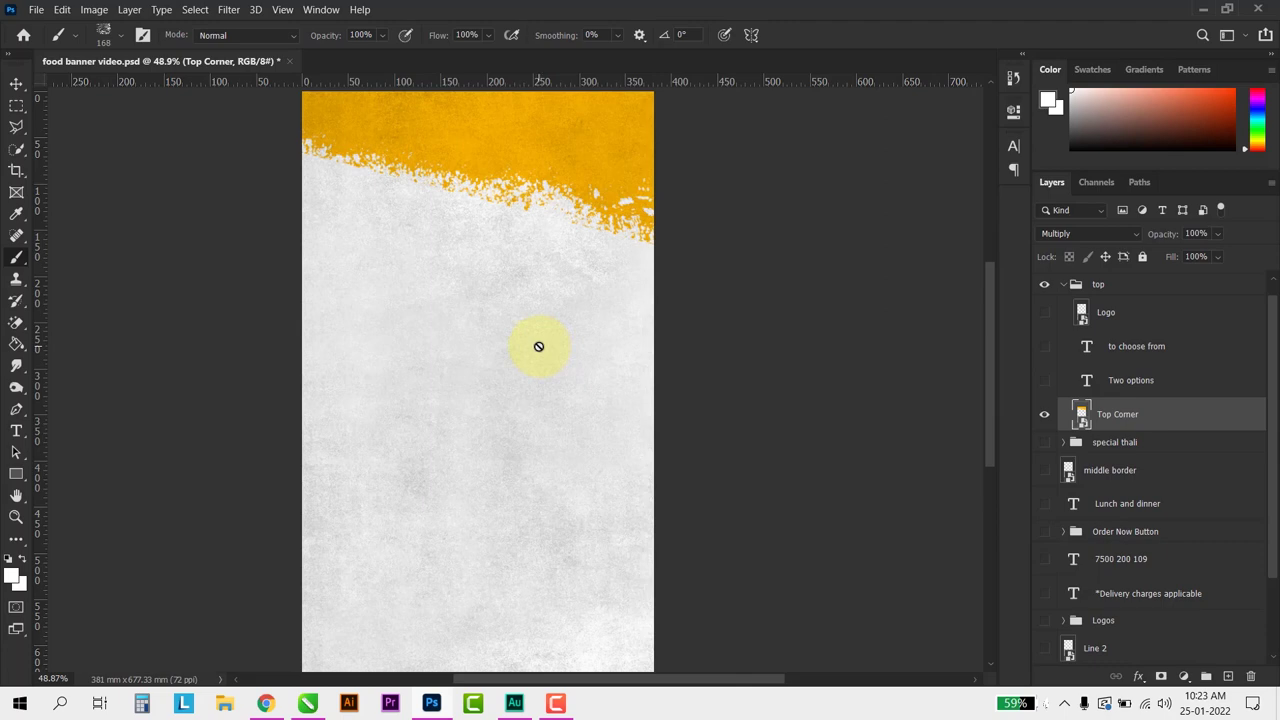
alt+scroll(420, 311, up, 2)
scroll(423, 363, up, 1)
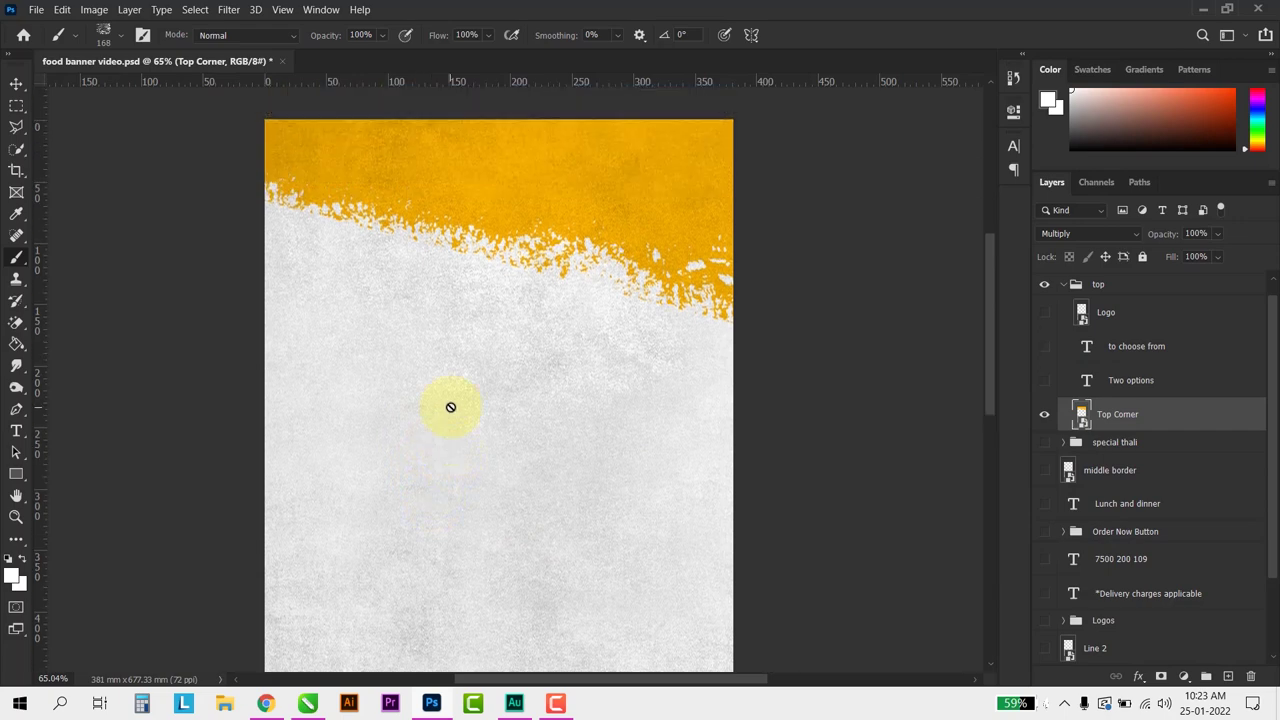
Step: Show the Food logo and the TWO OPTIONS / TO CHOOSE FROM heading layers
click(1044, 319)
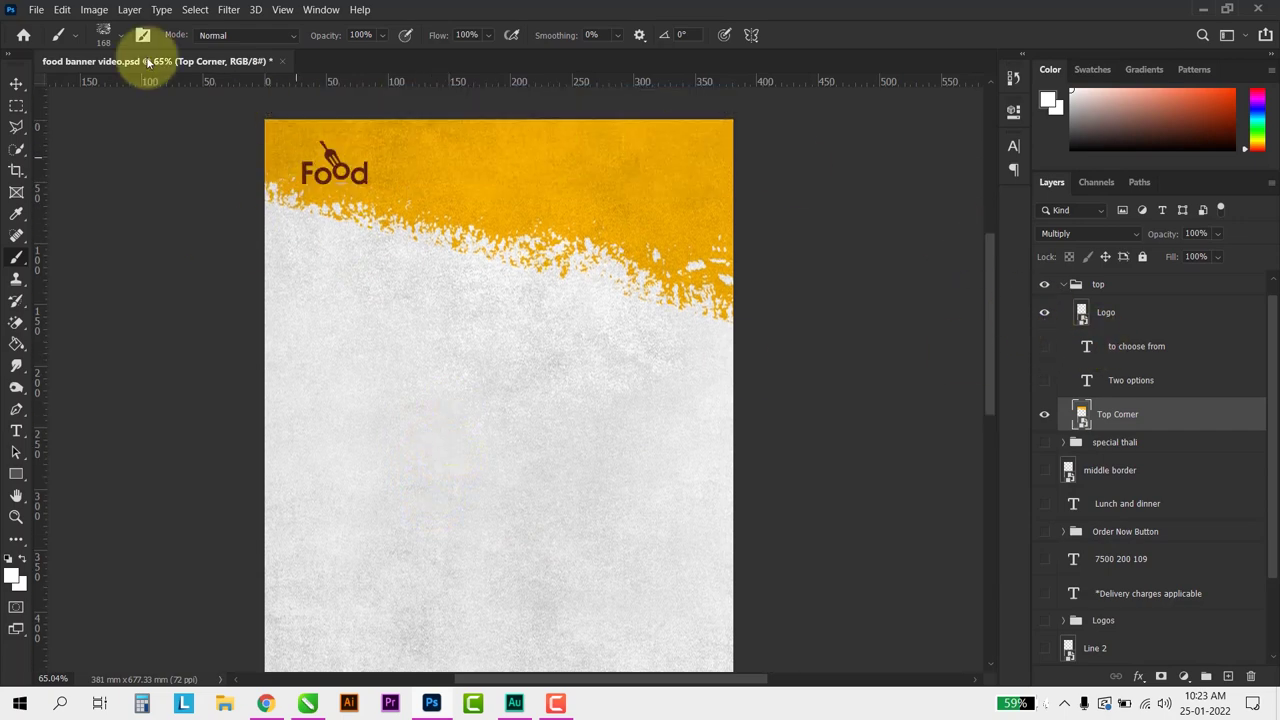
click(16, 83)
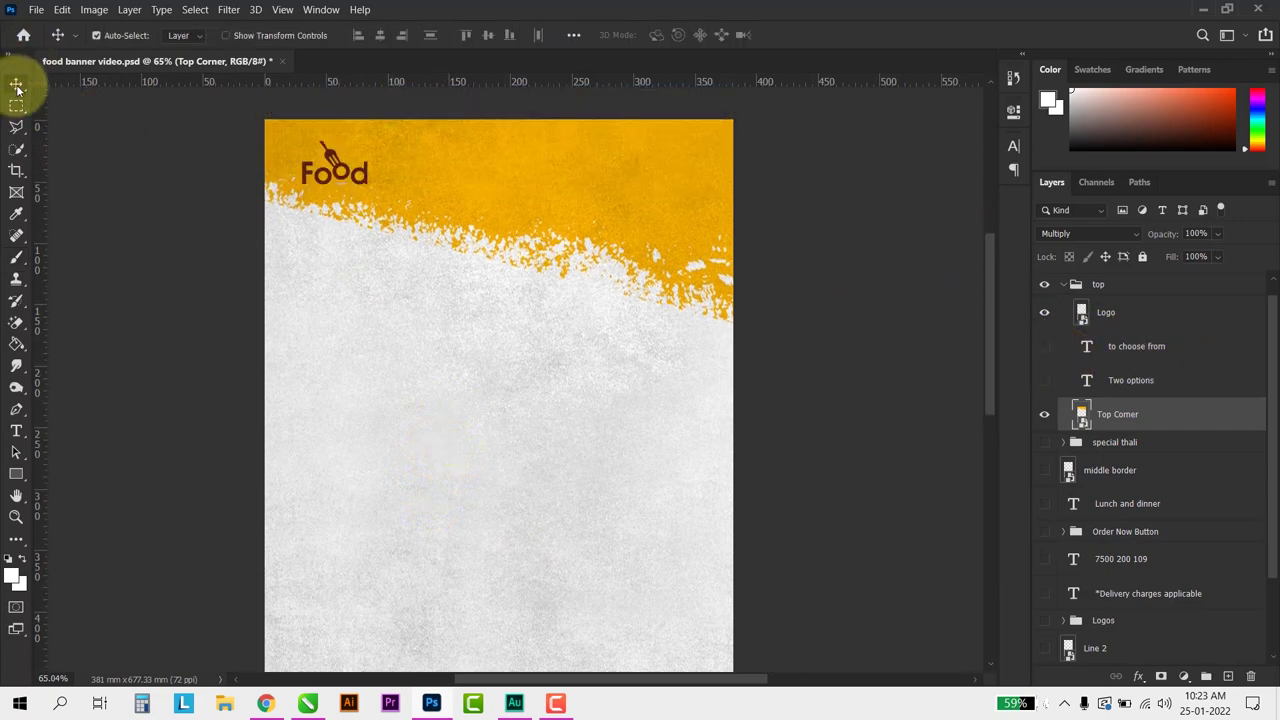
click(1045, 347)
click(1044, 380)
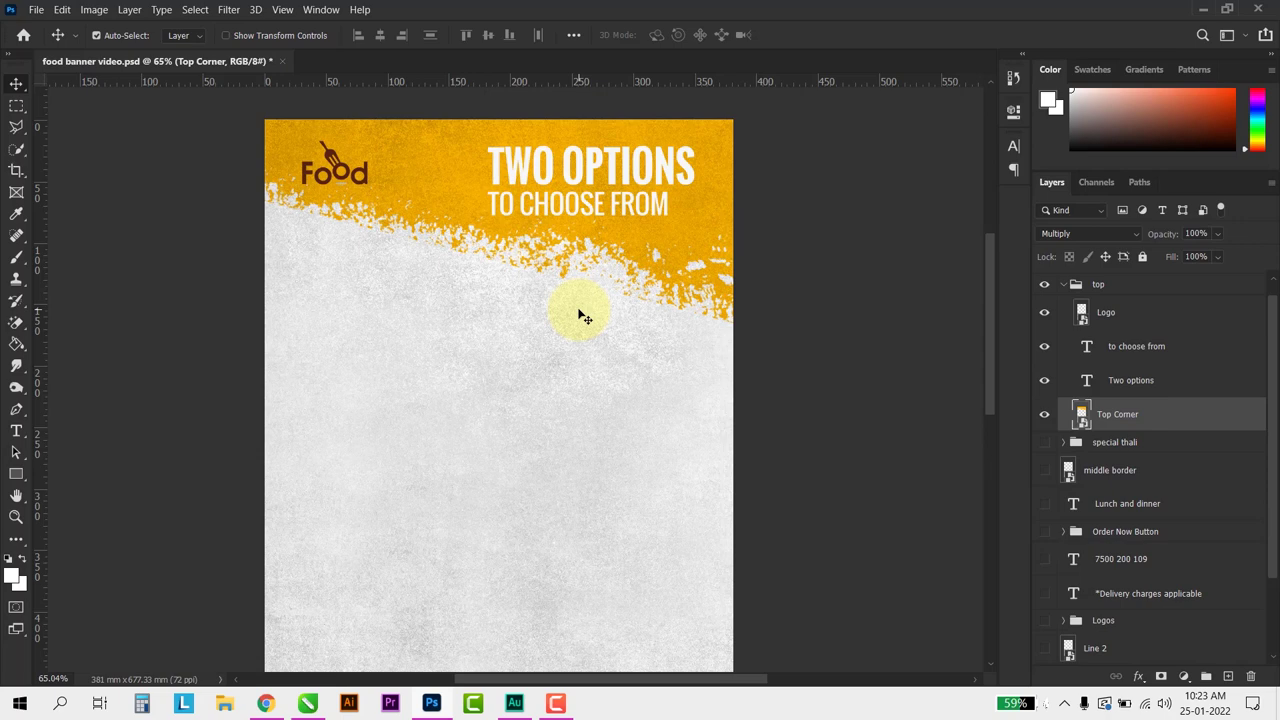
scroll(975, 349, down, 2)
Step: Show the Regular Thali group with its plate, 120/- badge and menu list, and expand it
click(1063, 284)
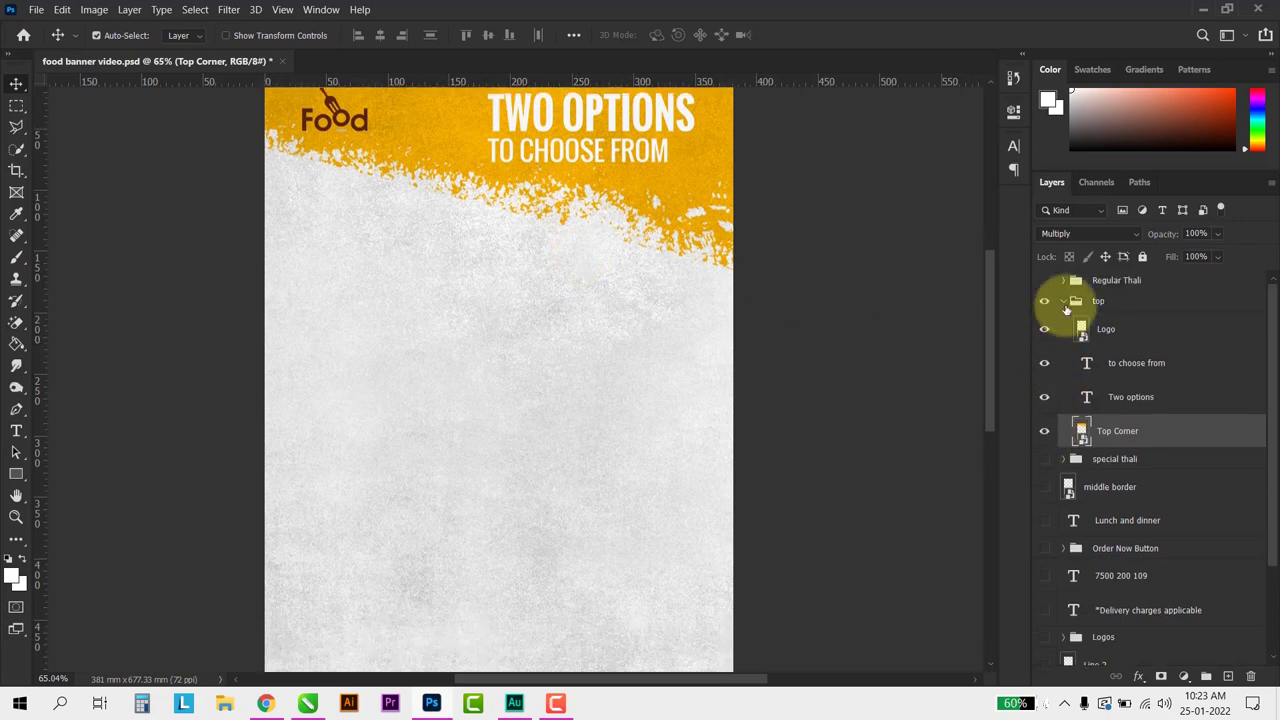
click(1044, 321)
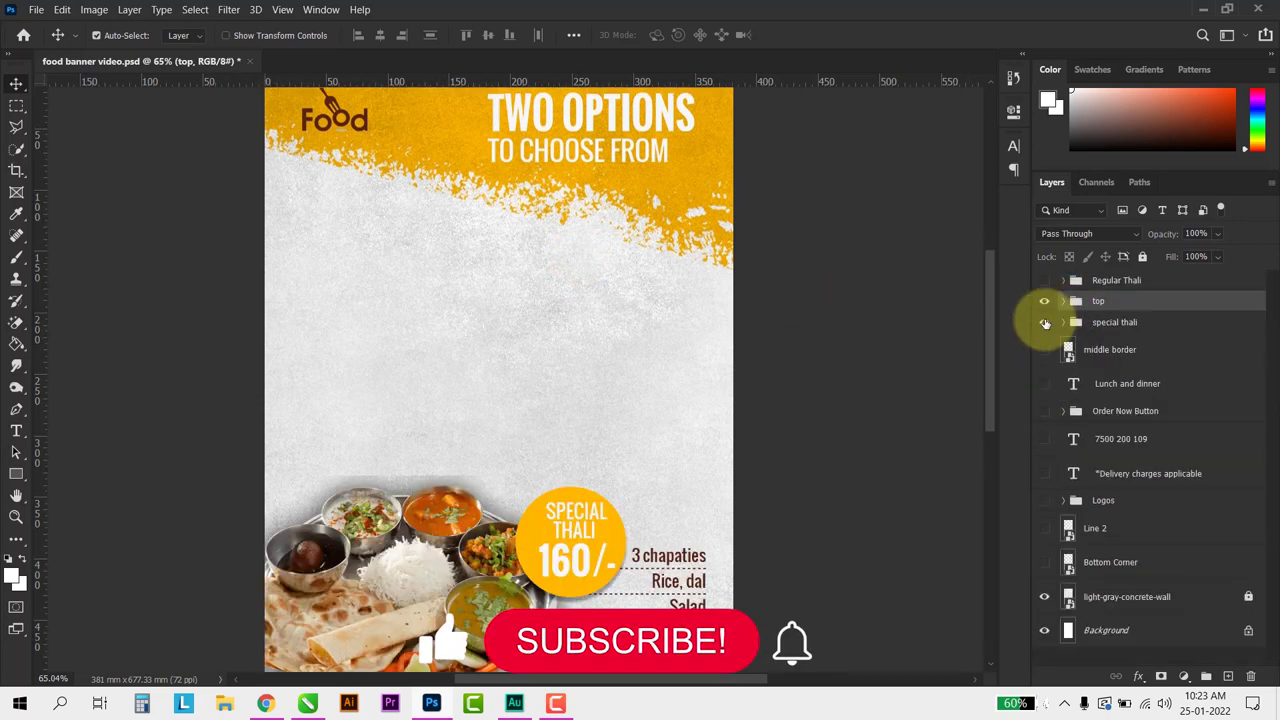
click(1044, 280)
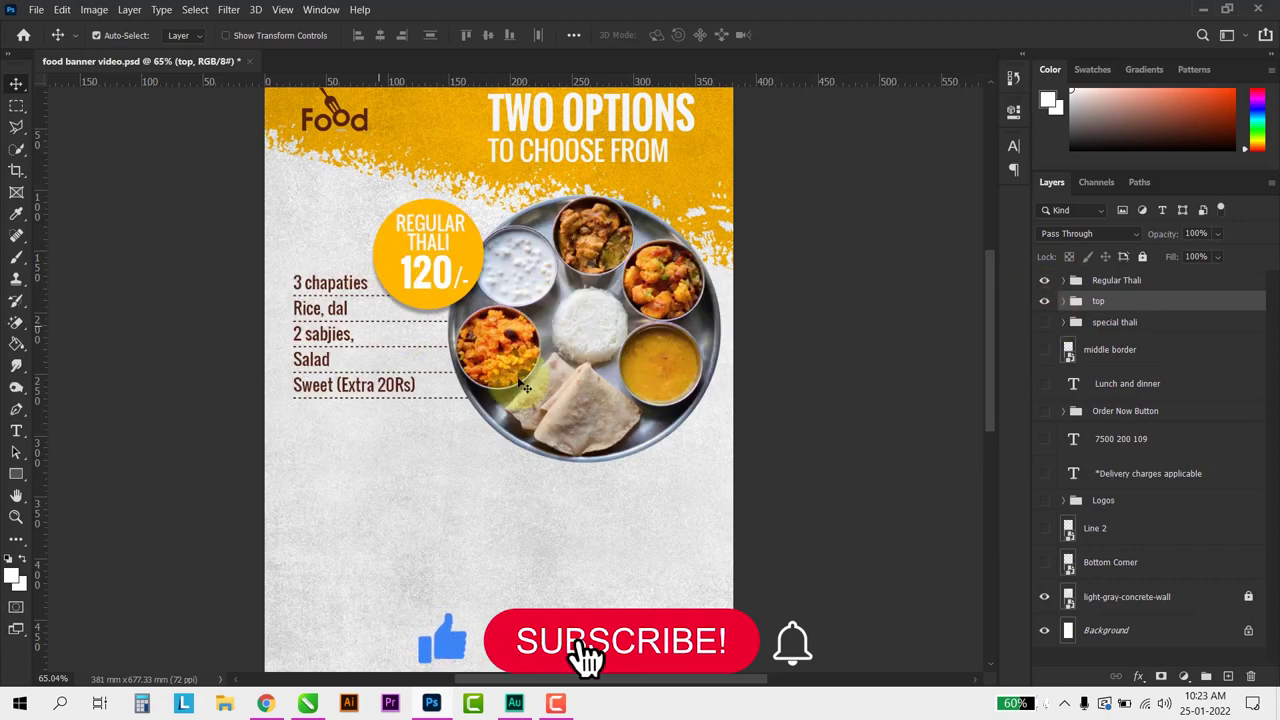
click(1063, 280)
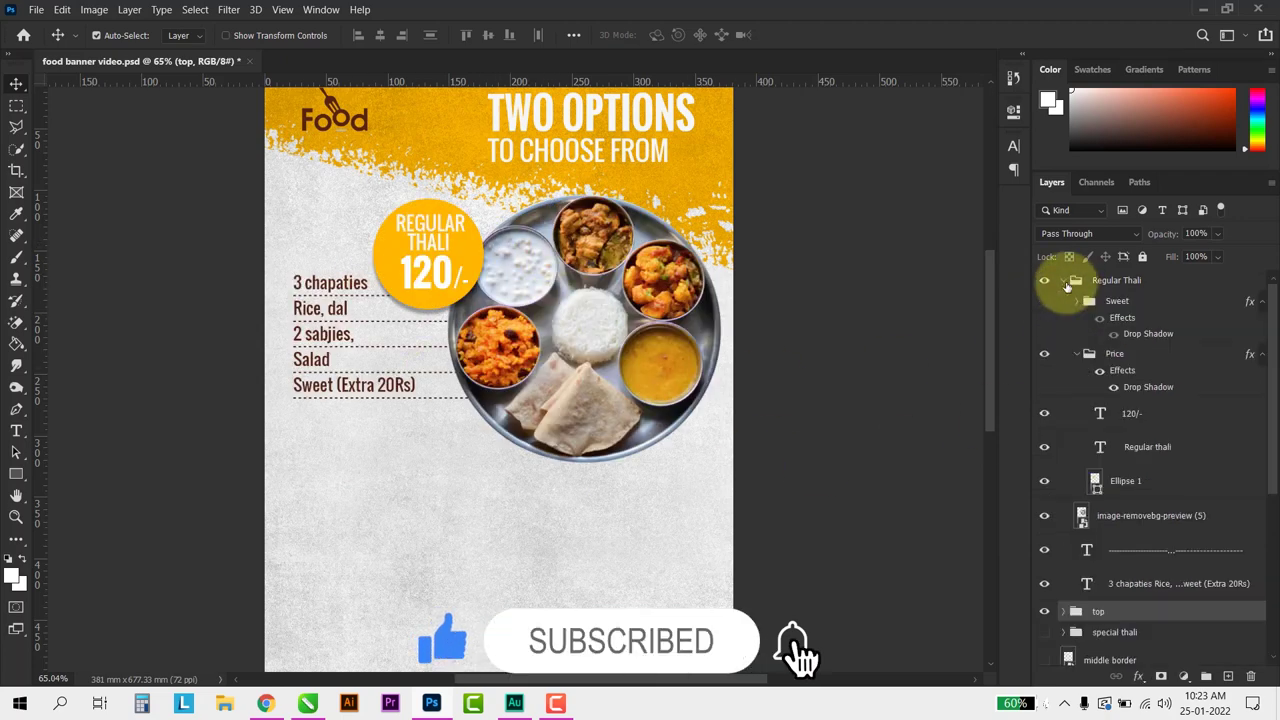
drag(512, 268, 524, 345)
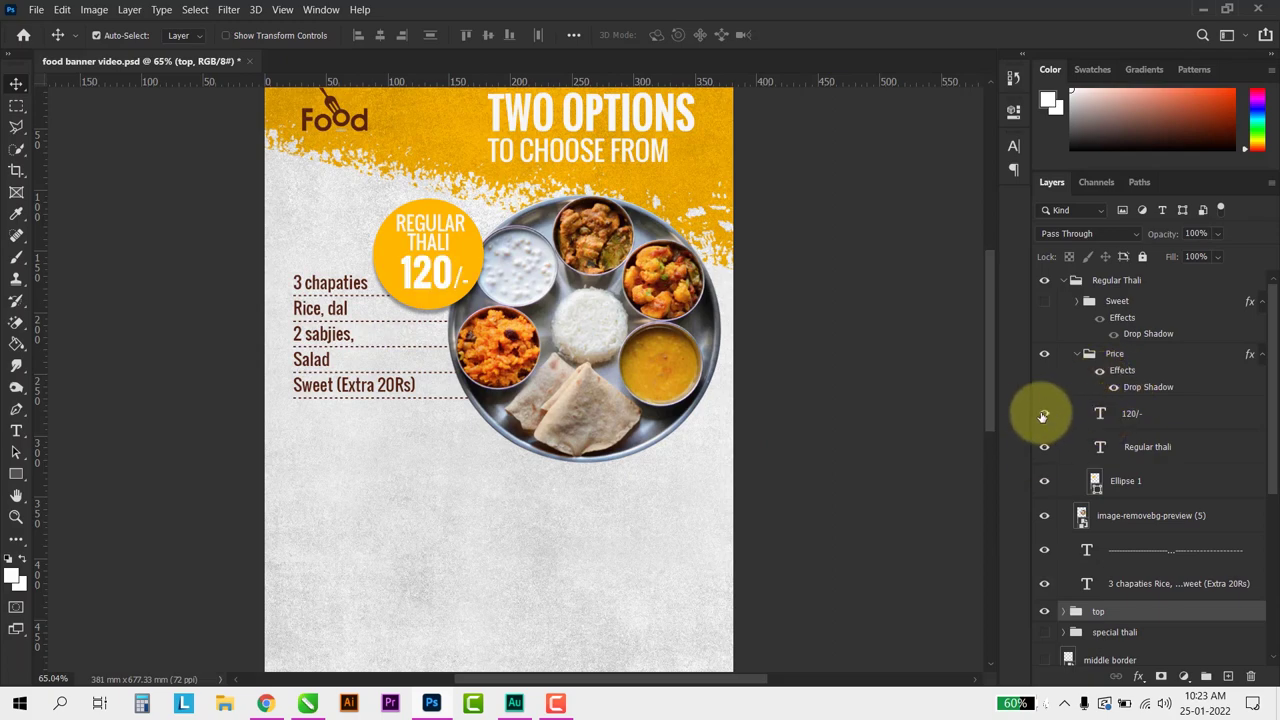
Step: Reposition the dashed-line layer with Free Transform so the dividers sit under the menu items
click(1044, 550)
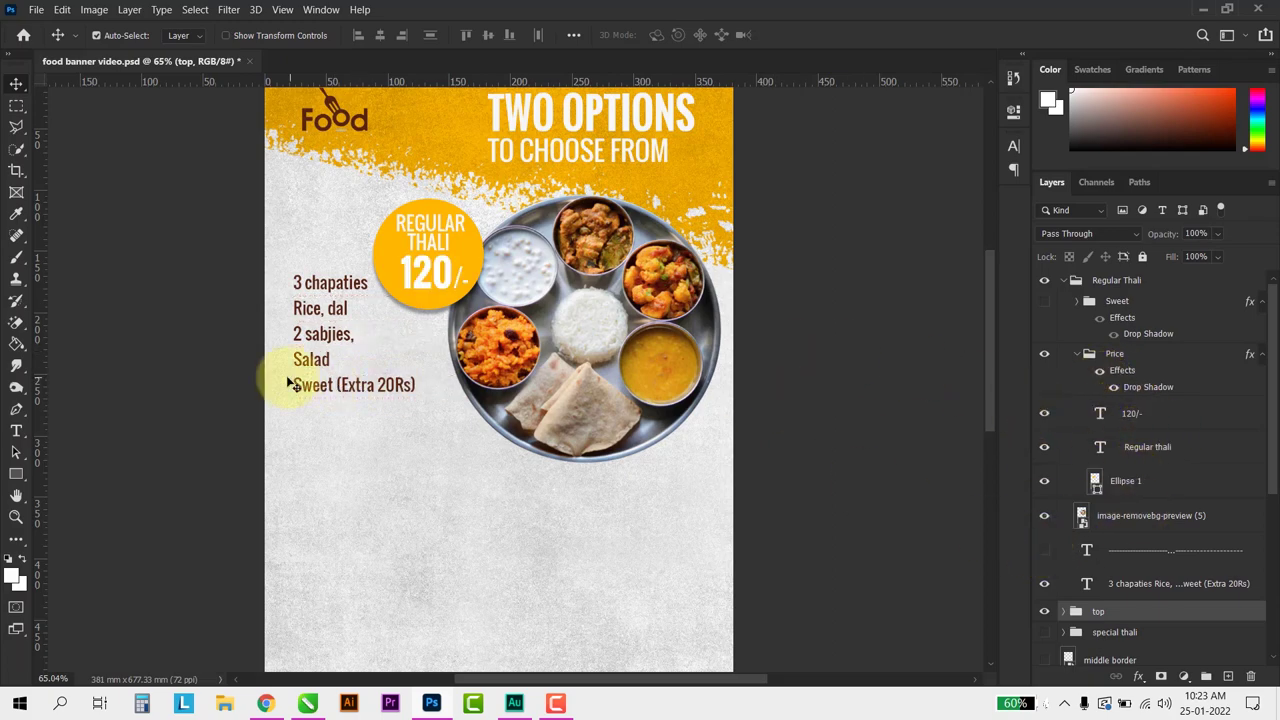
scroll(287, 384, up, 5)
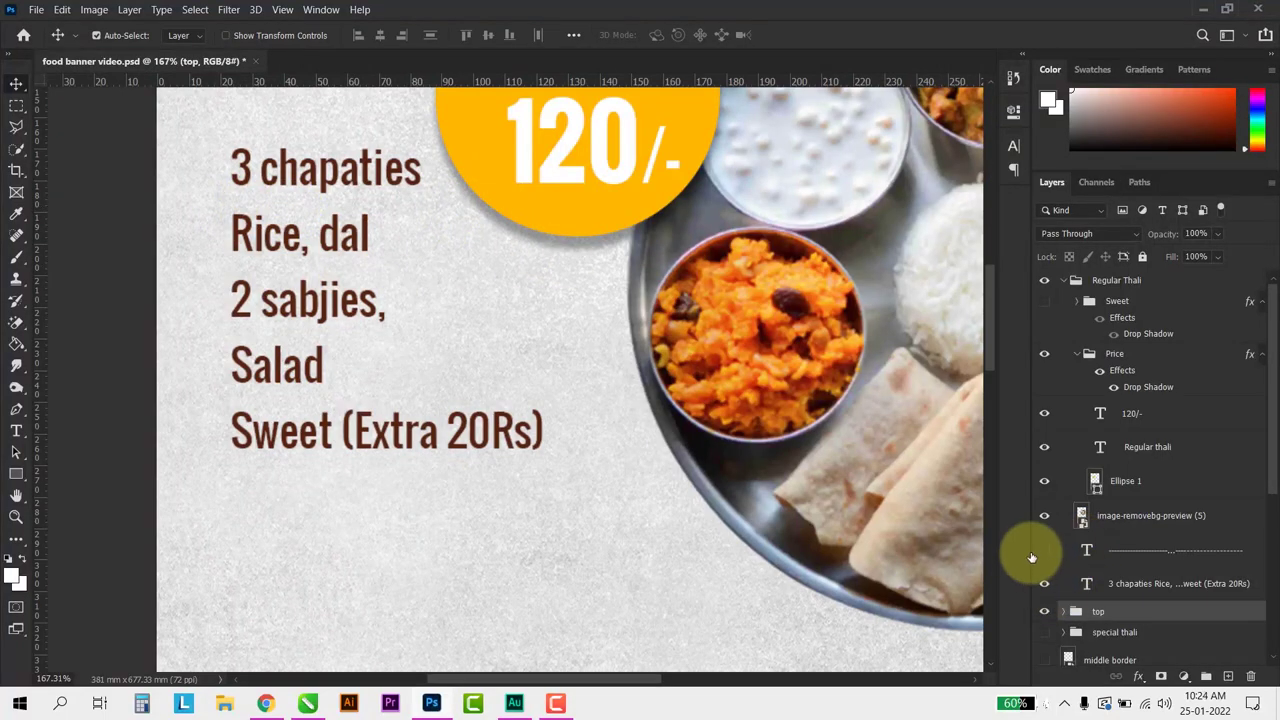
click(1044, 550)
click(1129, 551)
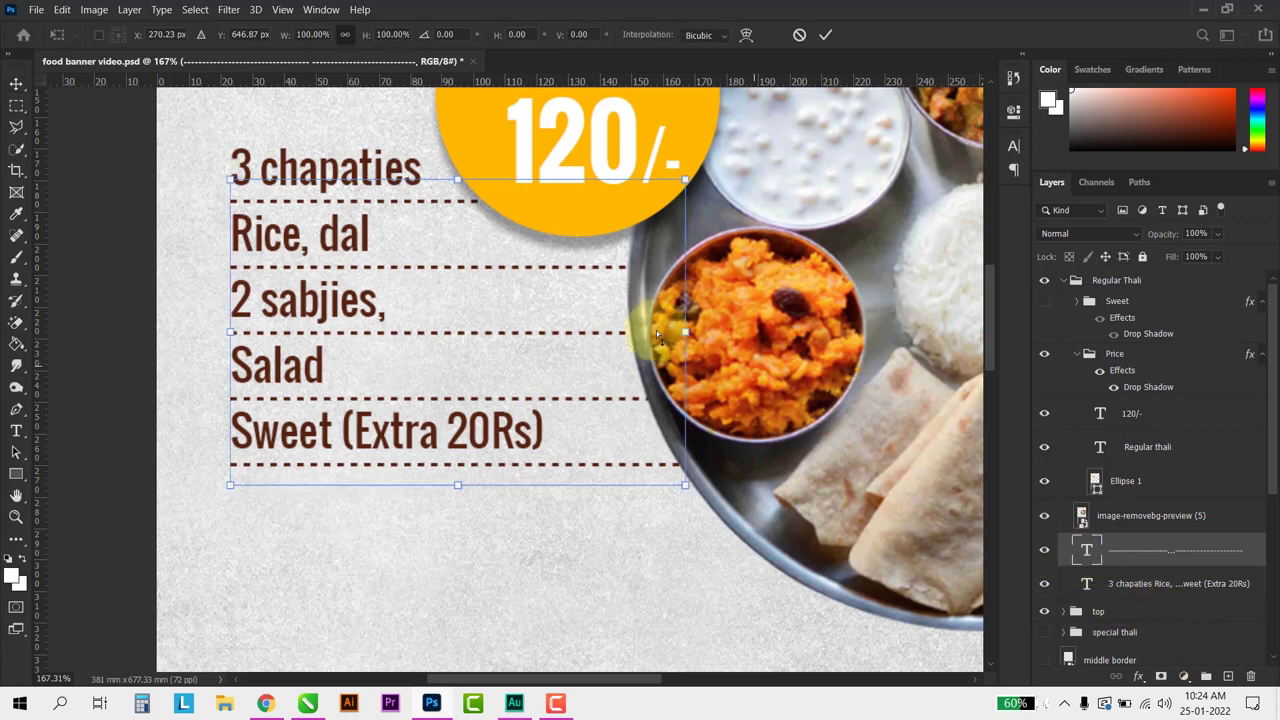
key(ctrl+t)
mouse_move(580, 451)
mouse_down()
mouse_move(622, 430)
mouse_move(461, 458)
mouse_up()
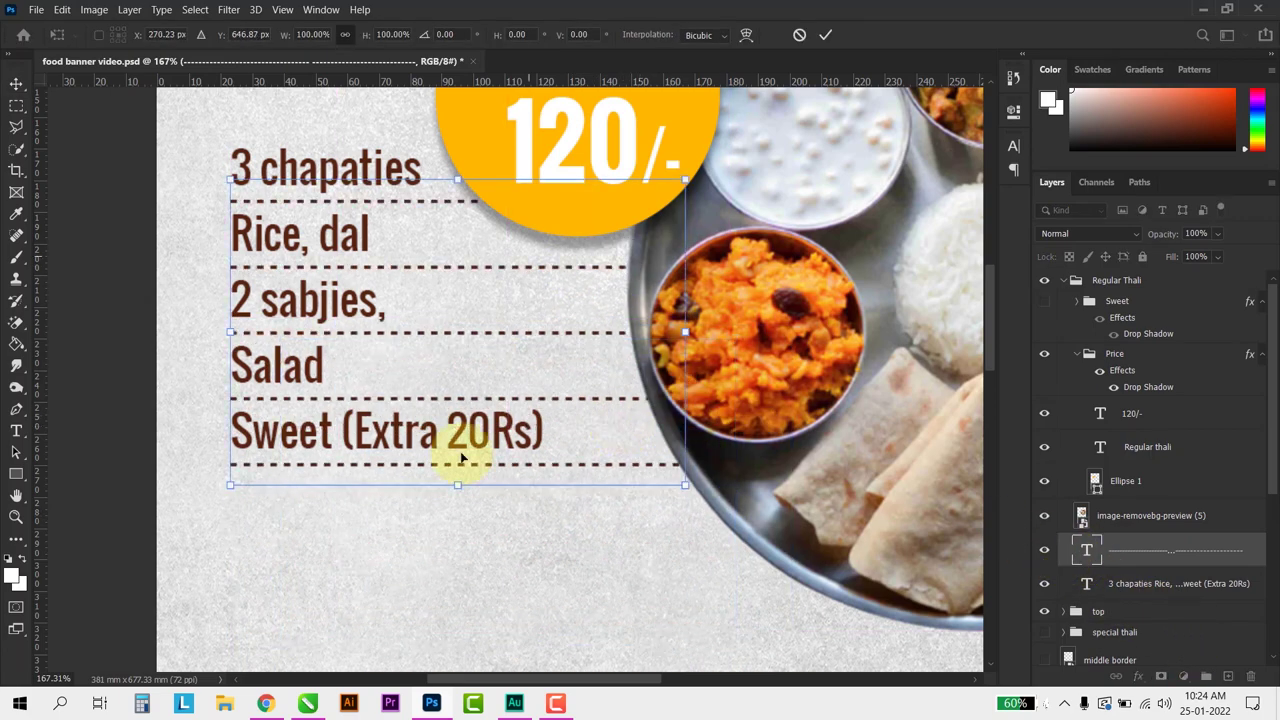
key(Return)
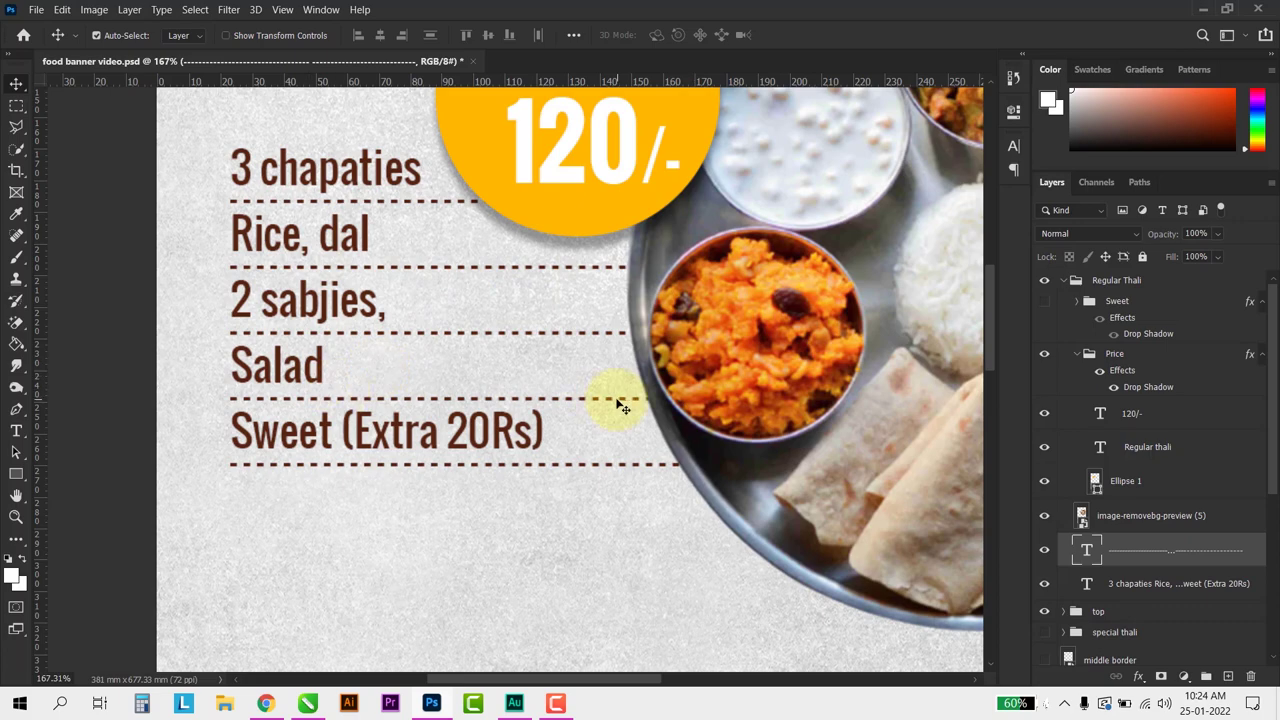
Step: Select the yellow badge circle and 120/- price text, briefly toggling the price's visibility
scroll(512, 520, up, 2)
scroll(528, 540, up, 3)
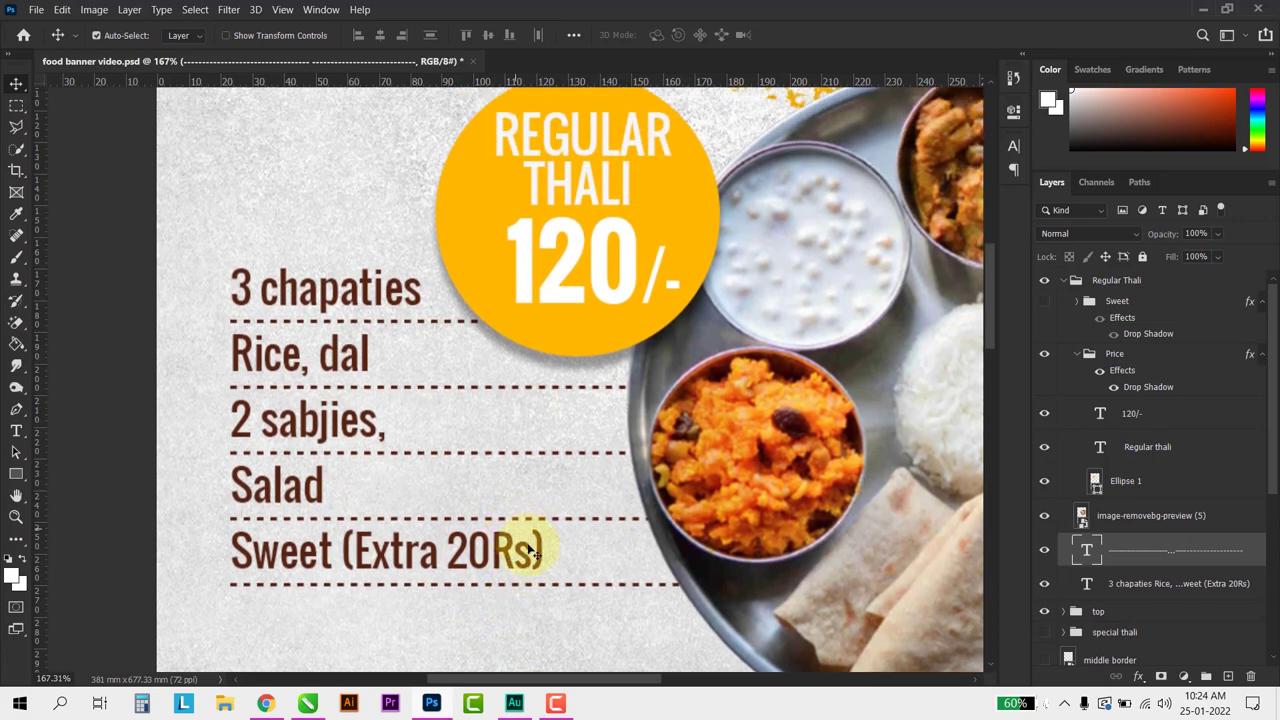
scroll(555, 510, up, 3)
click(688, 347)
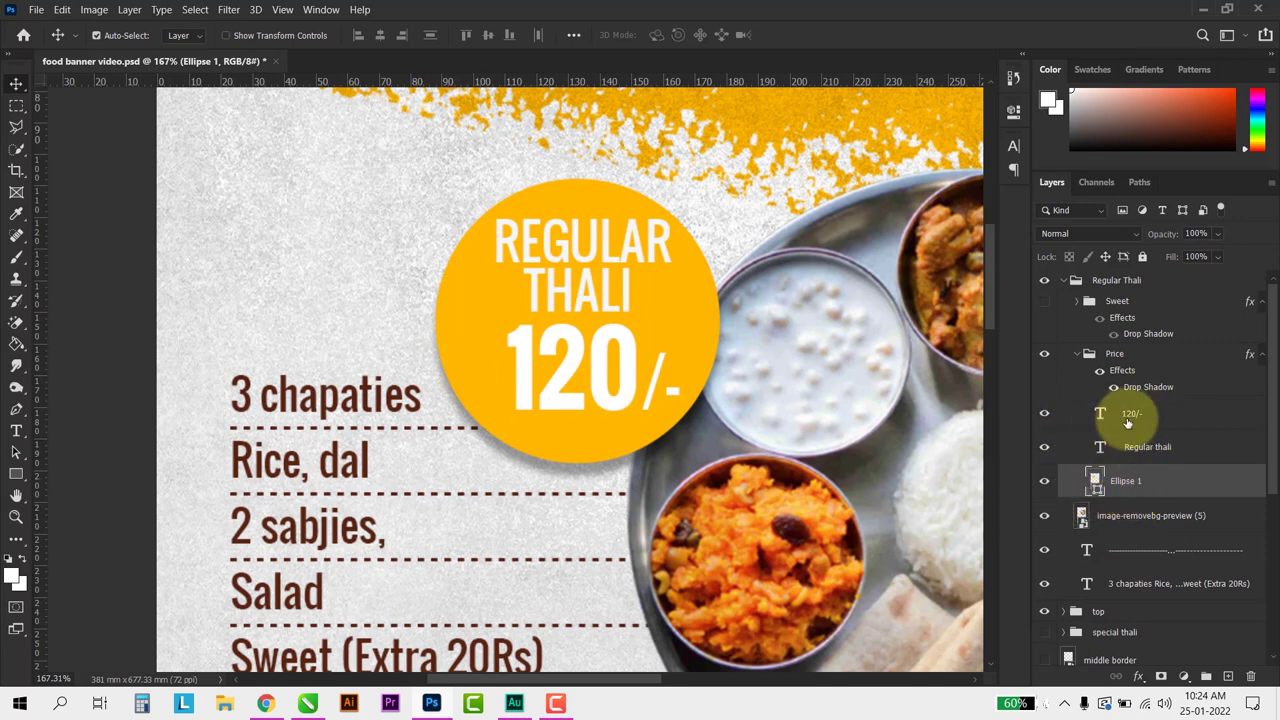
click(1093, 417)
click(1044, 413)
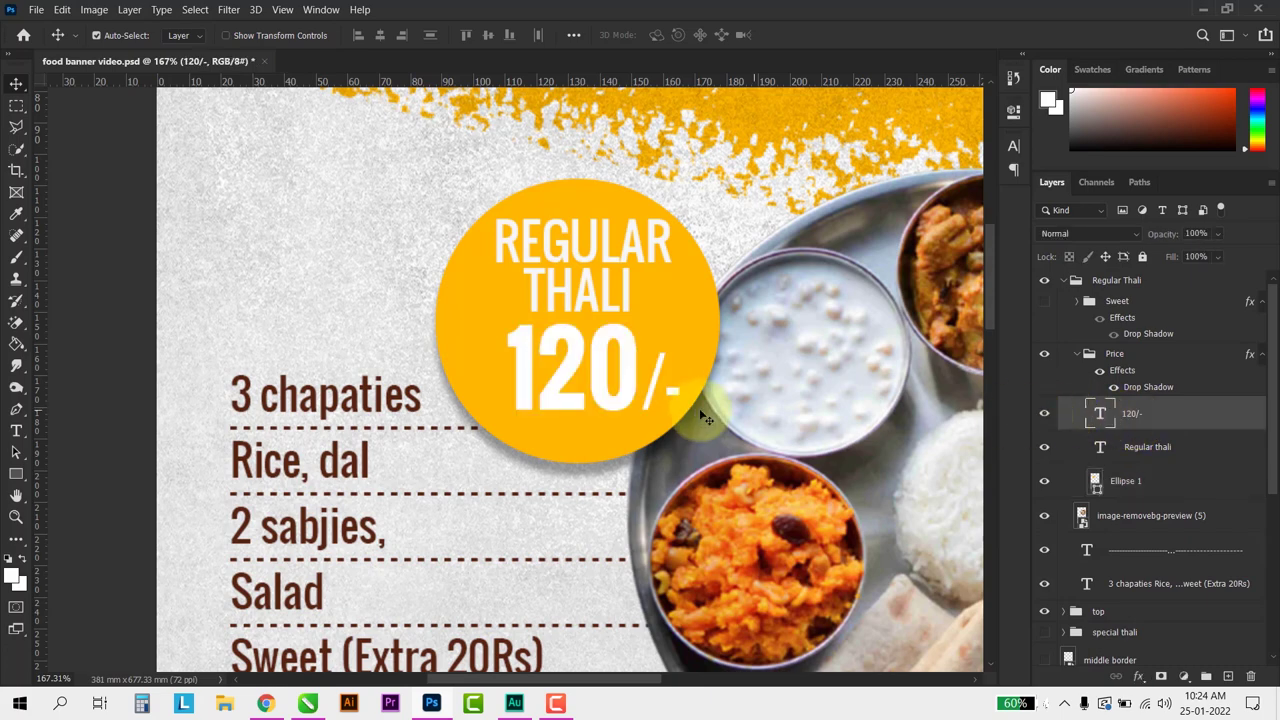
scroll(697, 414, down, 2)
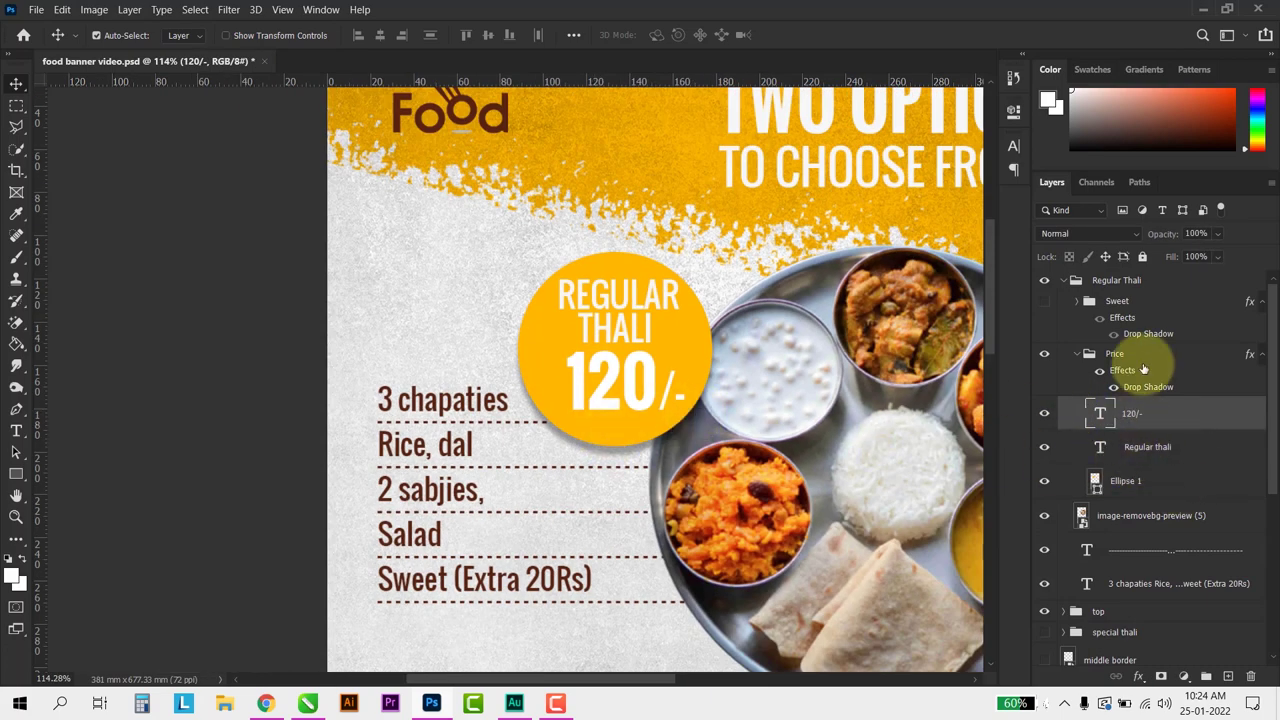
Step: Inspect the Price group's Drop Shadow settings and close the dialog
double_click(1181, 387)
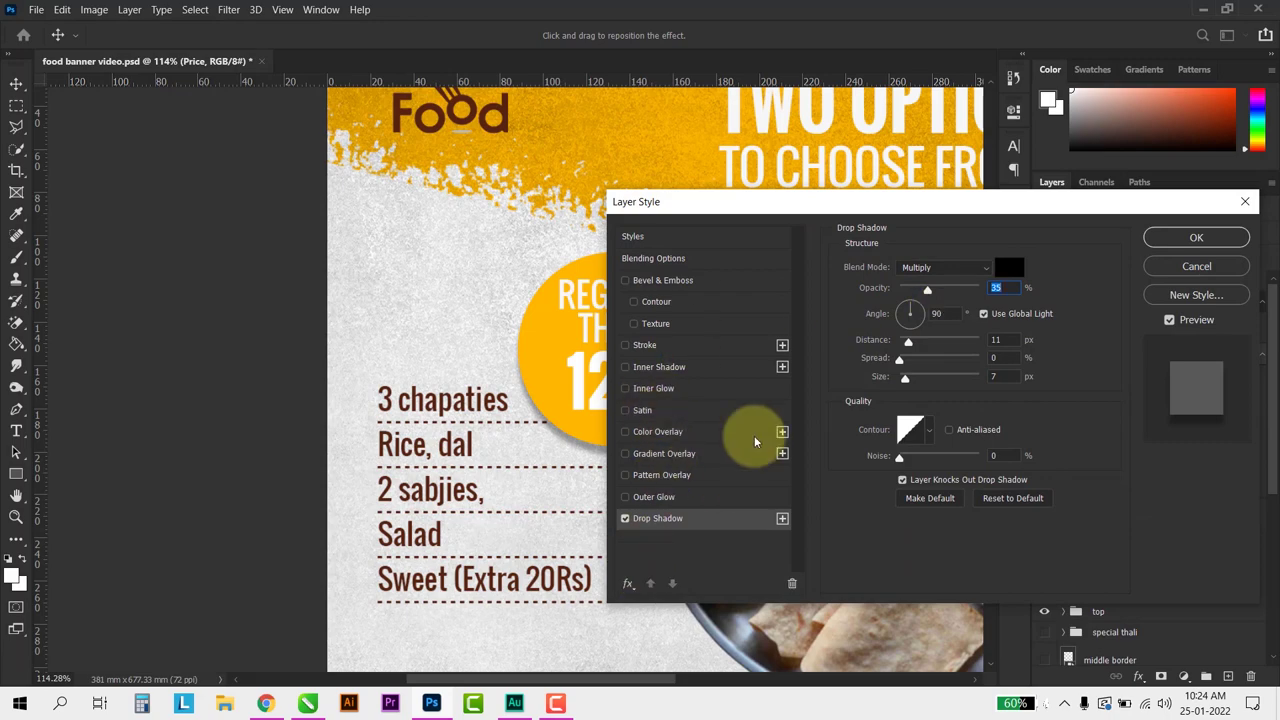
click(1196, 237)
scroll(598, 395, down, 3)
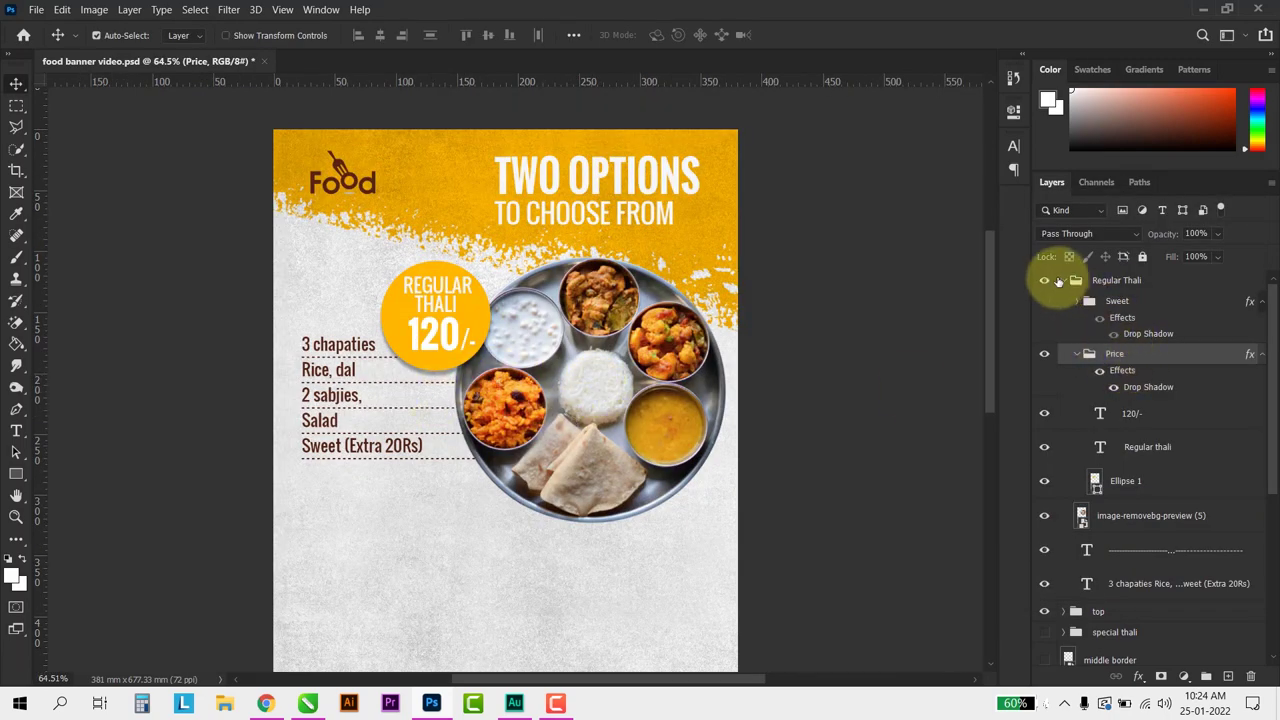
Step: Collapse Regular Thali and turn on the Special Thali group with its 160/- badge
click(1062, 282)
click(1044, 322)
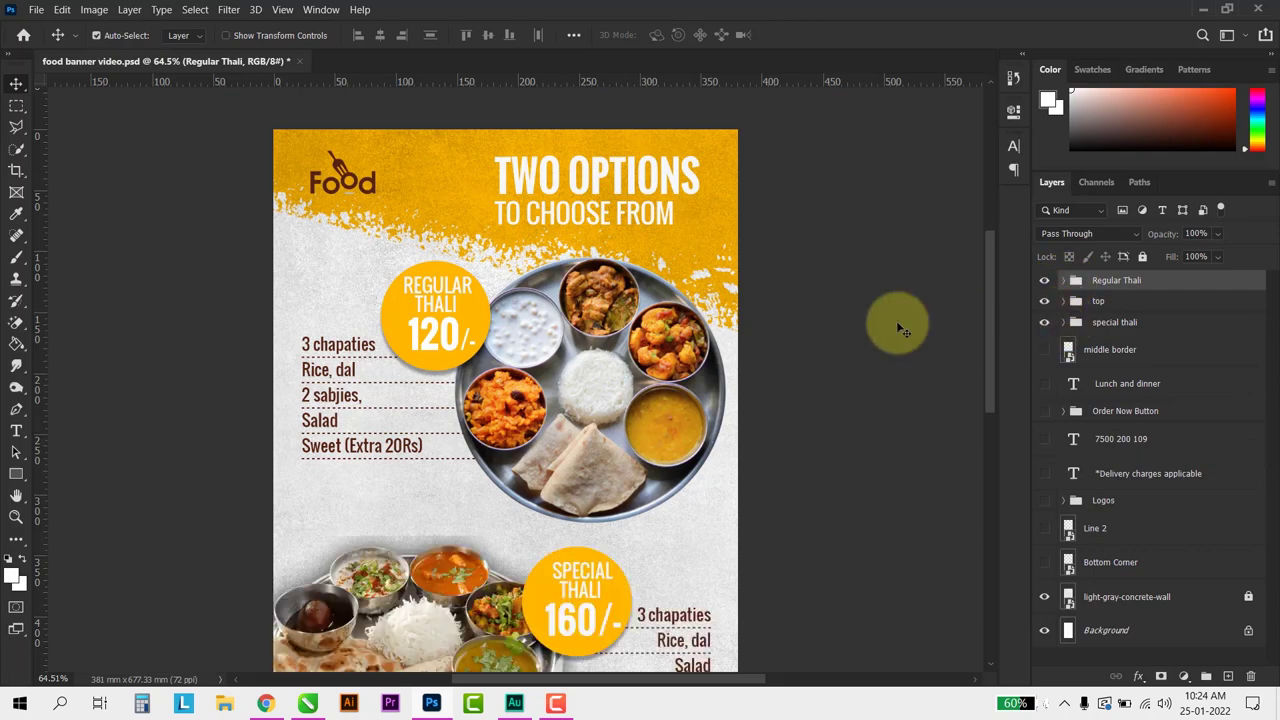
scroll(565, 470, down, 1)
scroll(540, 552, up, 1)
scroll(540, 552, down, 1)
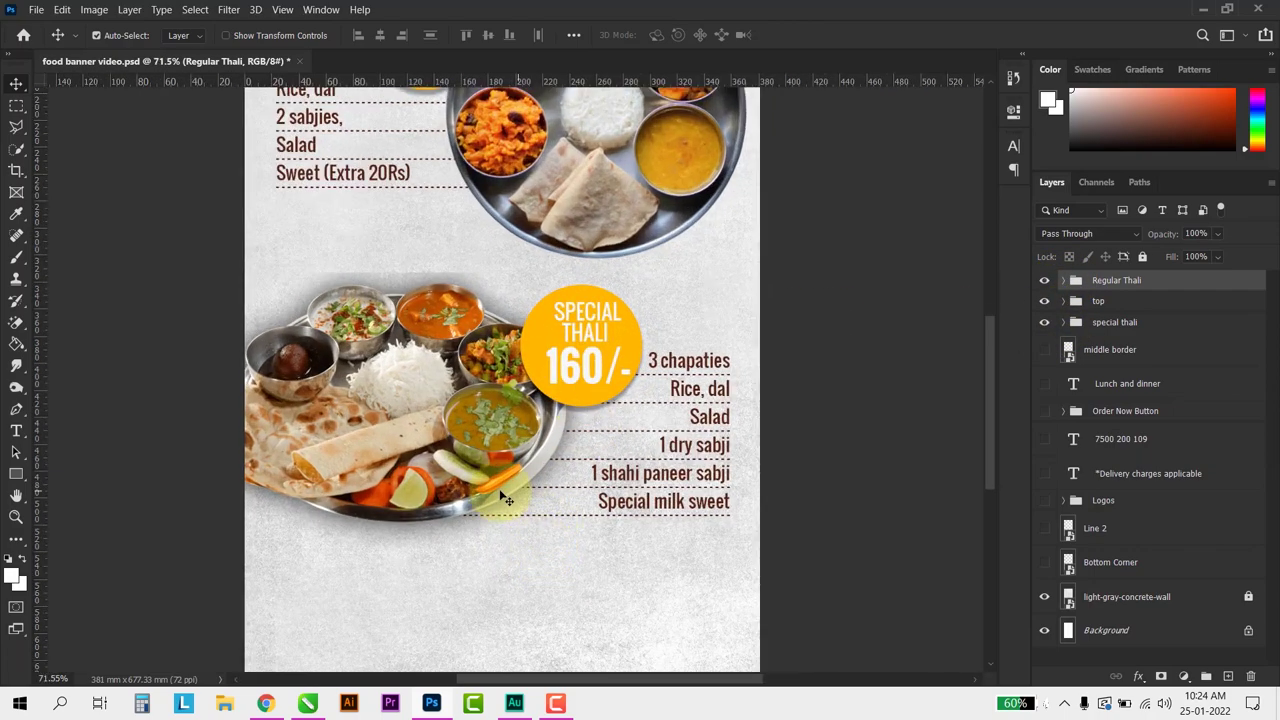
scroll(503, 497, up, 1)
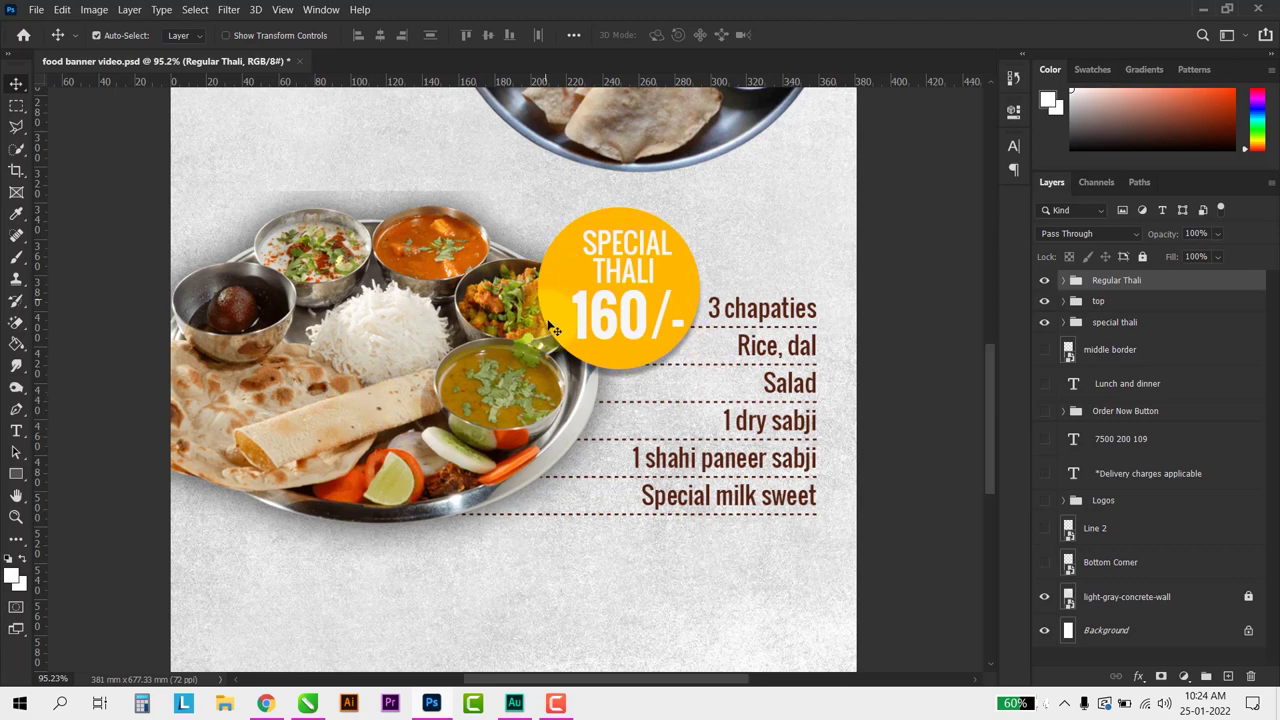
scroll(683, 467, up, 3)
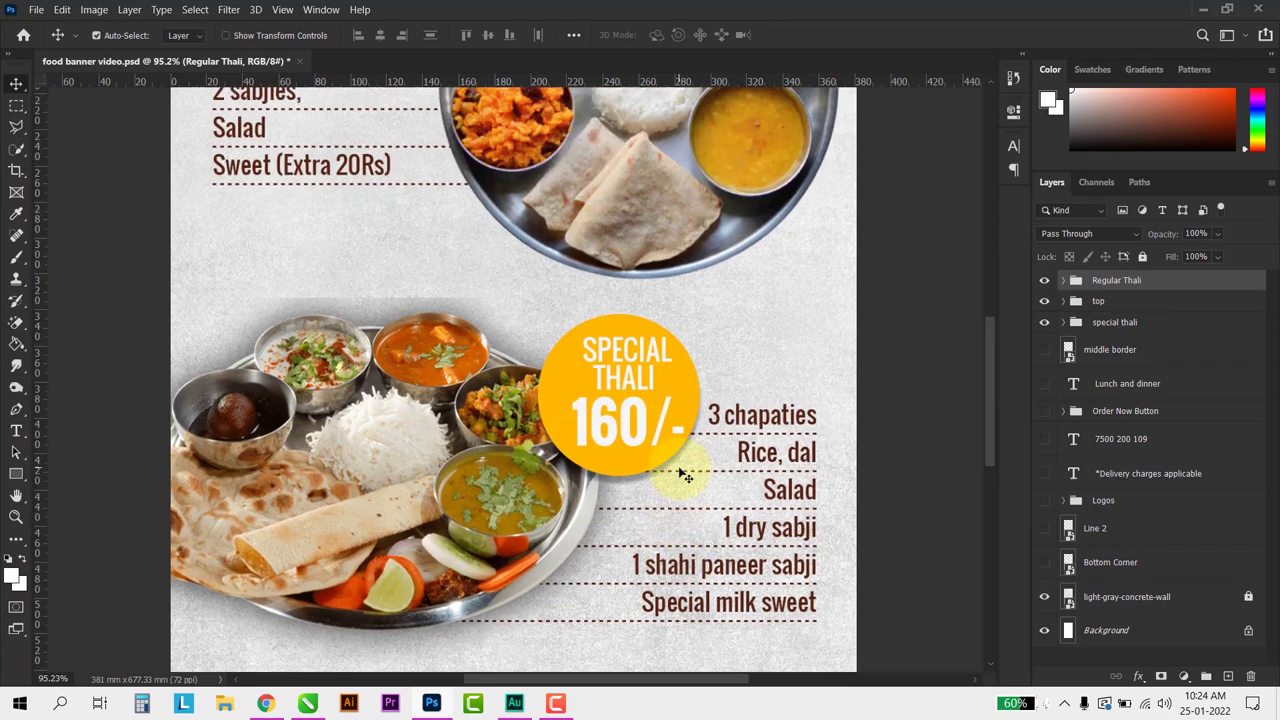
scroll(680, 471, up, 2)
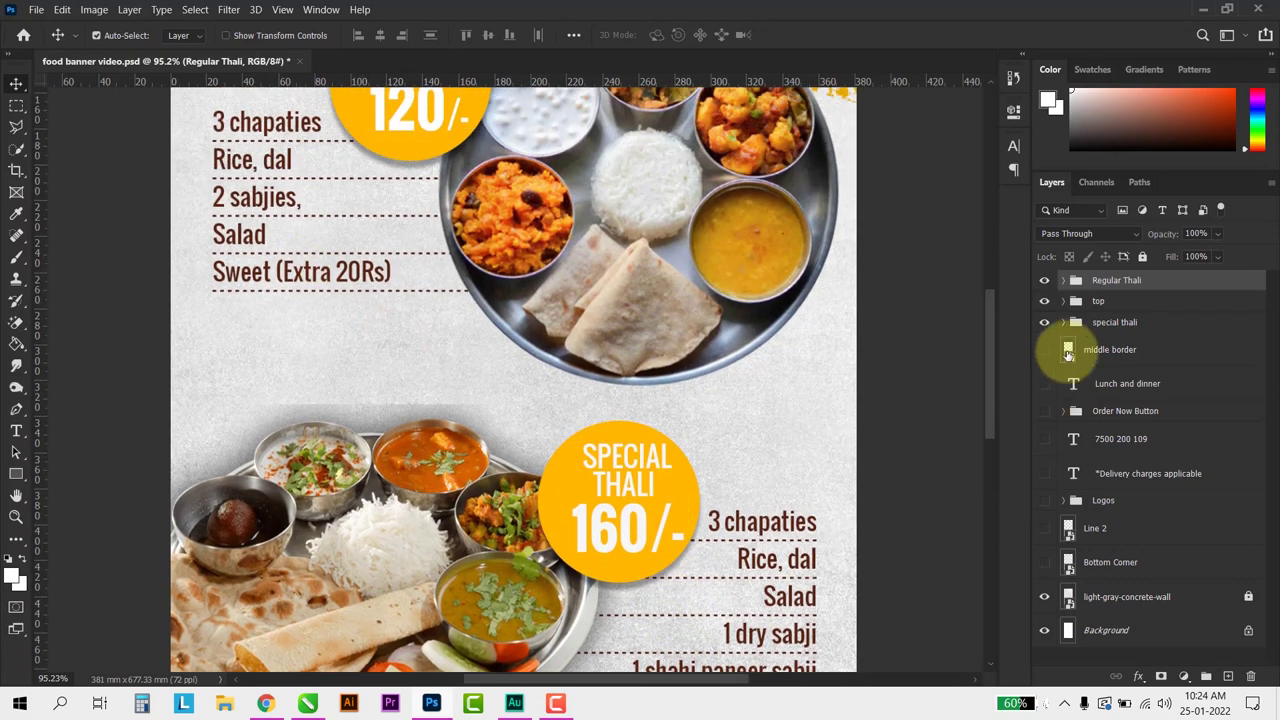
Step: Preview the SWEET 20/- EXTRA badge in the Regular Thali group, then hide it again
click(1063, 322)
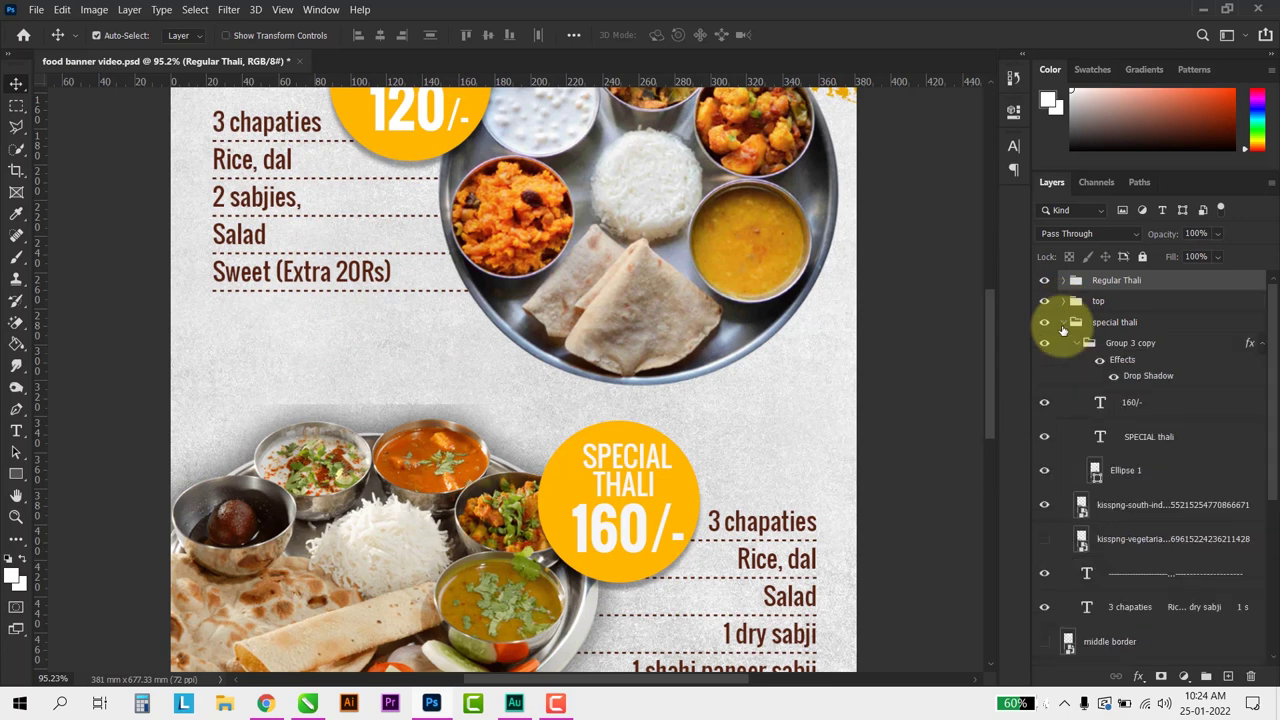
click(1064, 323)
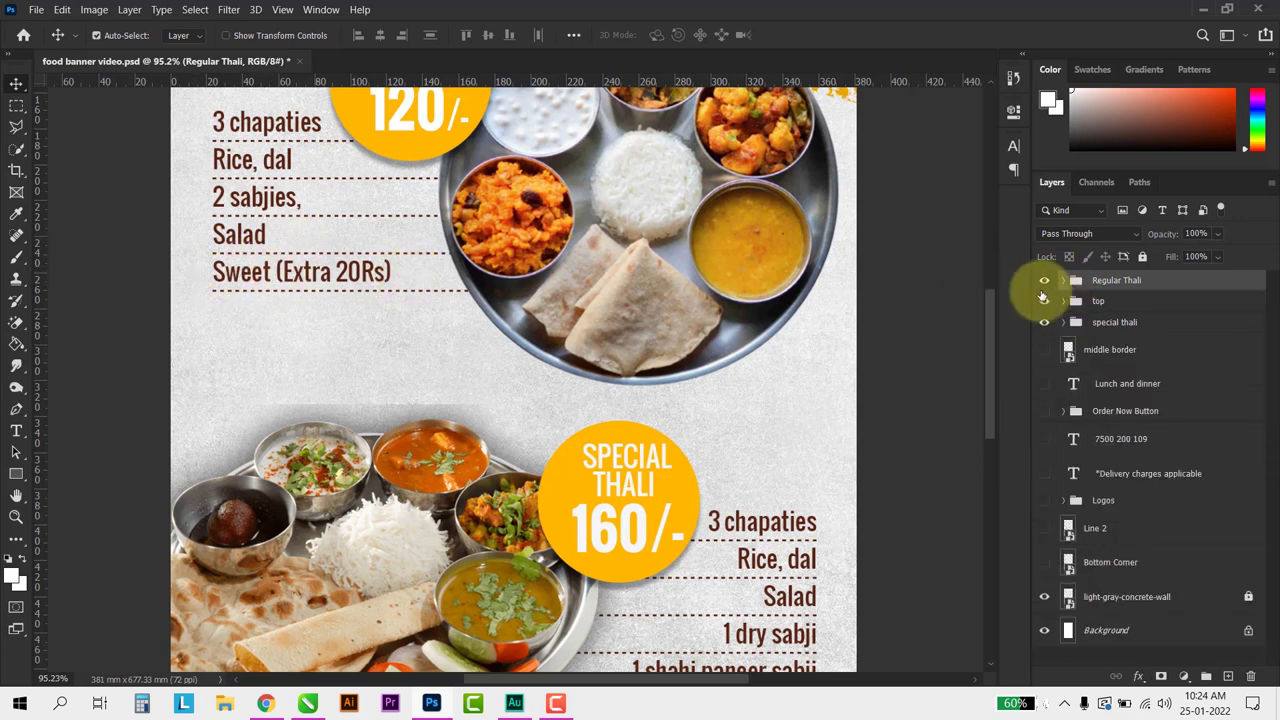
click(1063, 283)
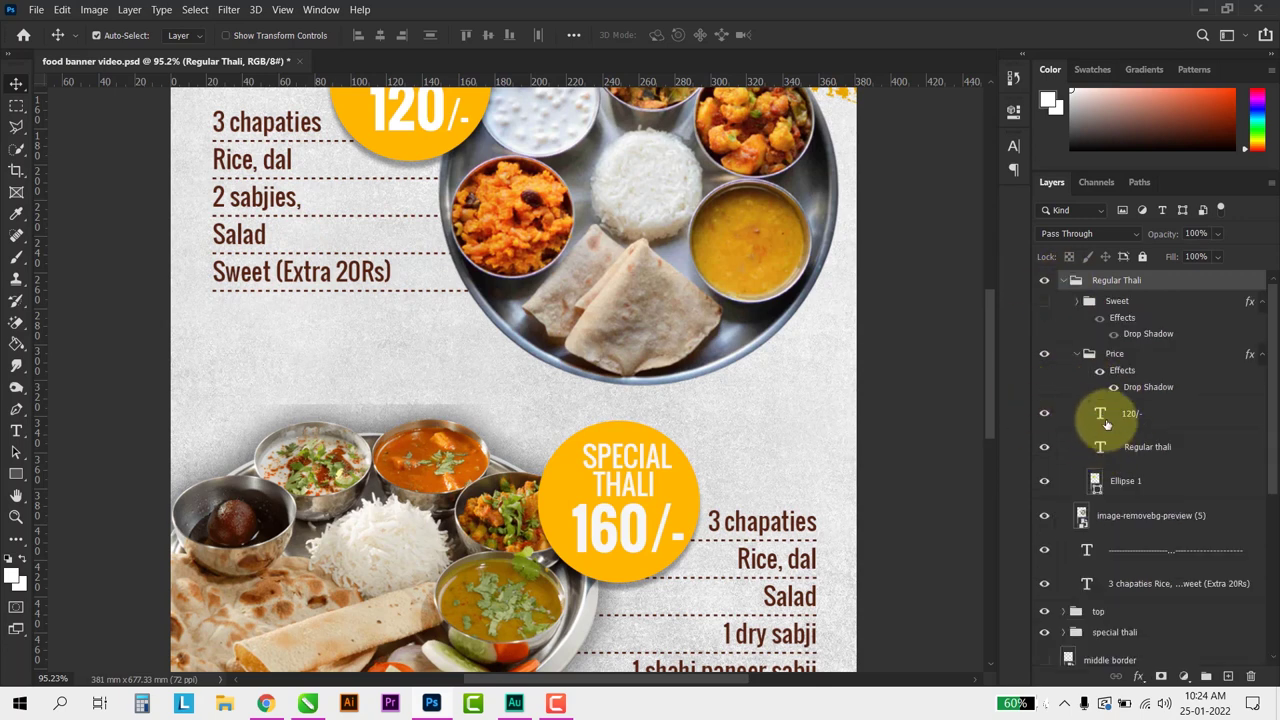
click(1043, 302)
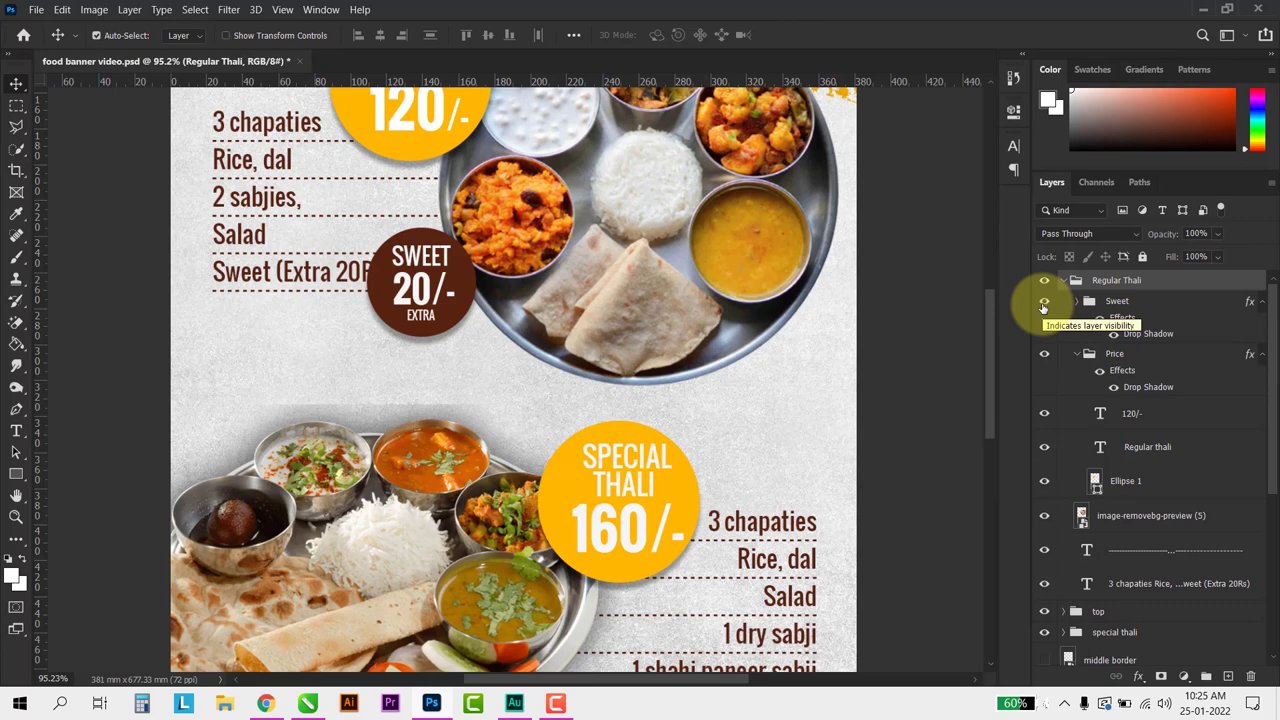
click(1043, 302)
click(1063, 280)
Step: Fit the banner in view and nudge the diagonal dotted divider between the sections
key(ctrl+0)
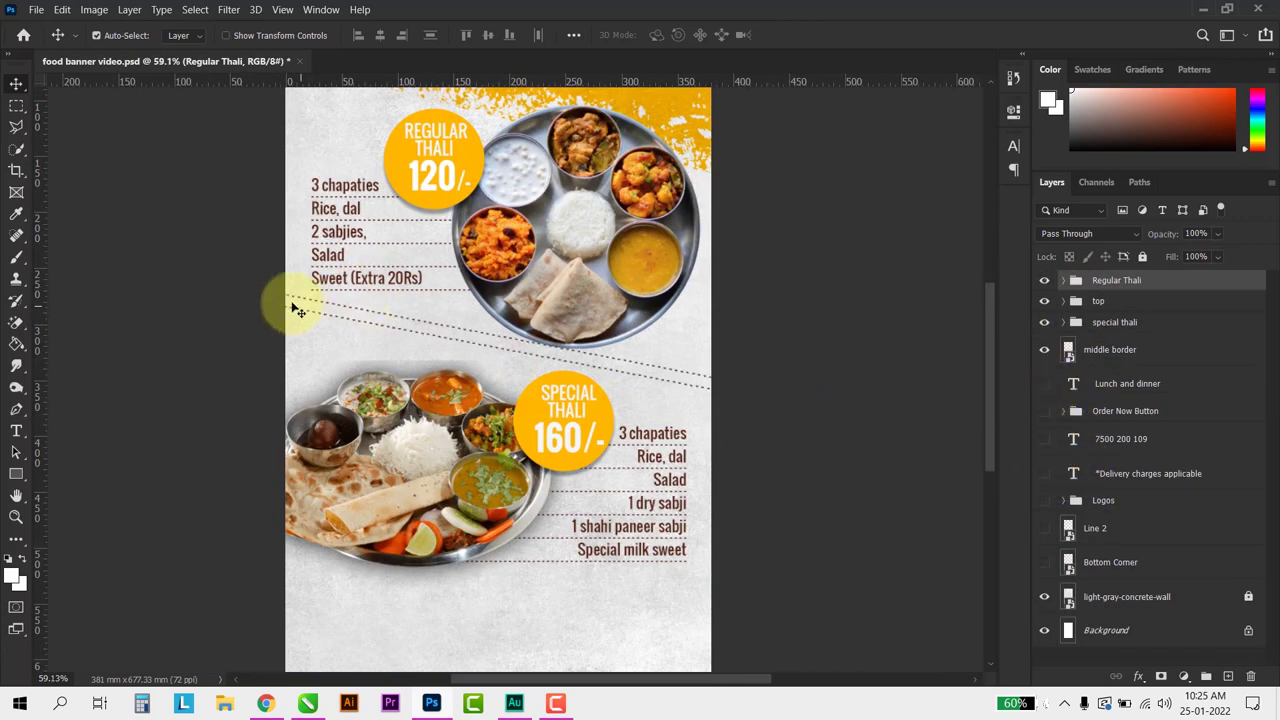
scroll(300, 310, up, 2)
scroll(300, 340, up, 2)
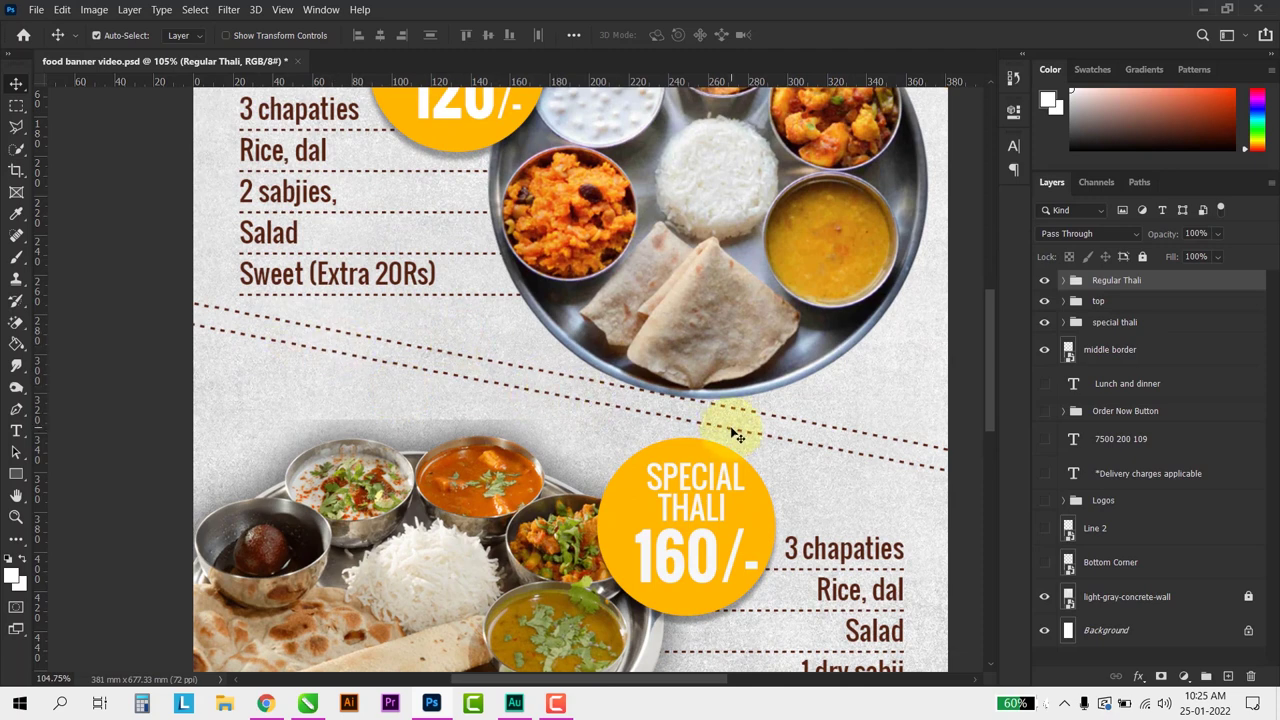
drag(735, 435, 735, 441)
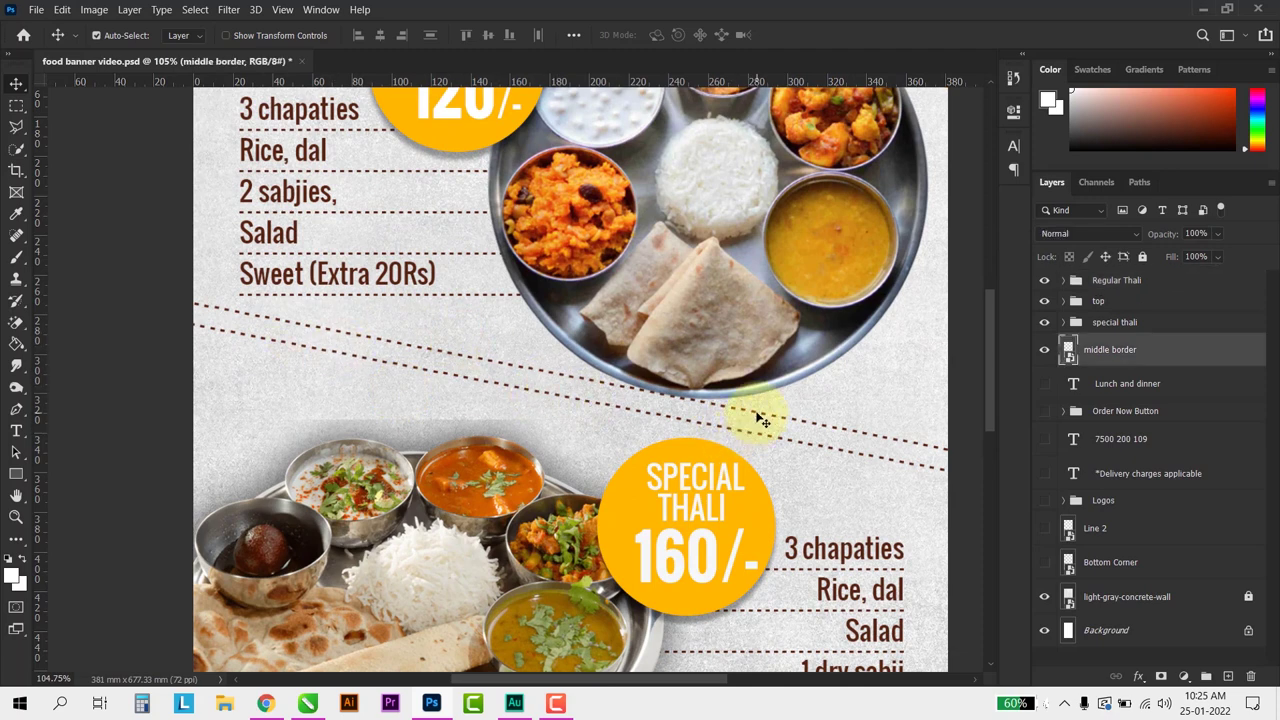
scroll(760, 420, down, 2)
scroll(645, 320, down, 2)
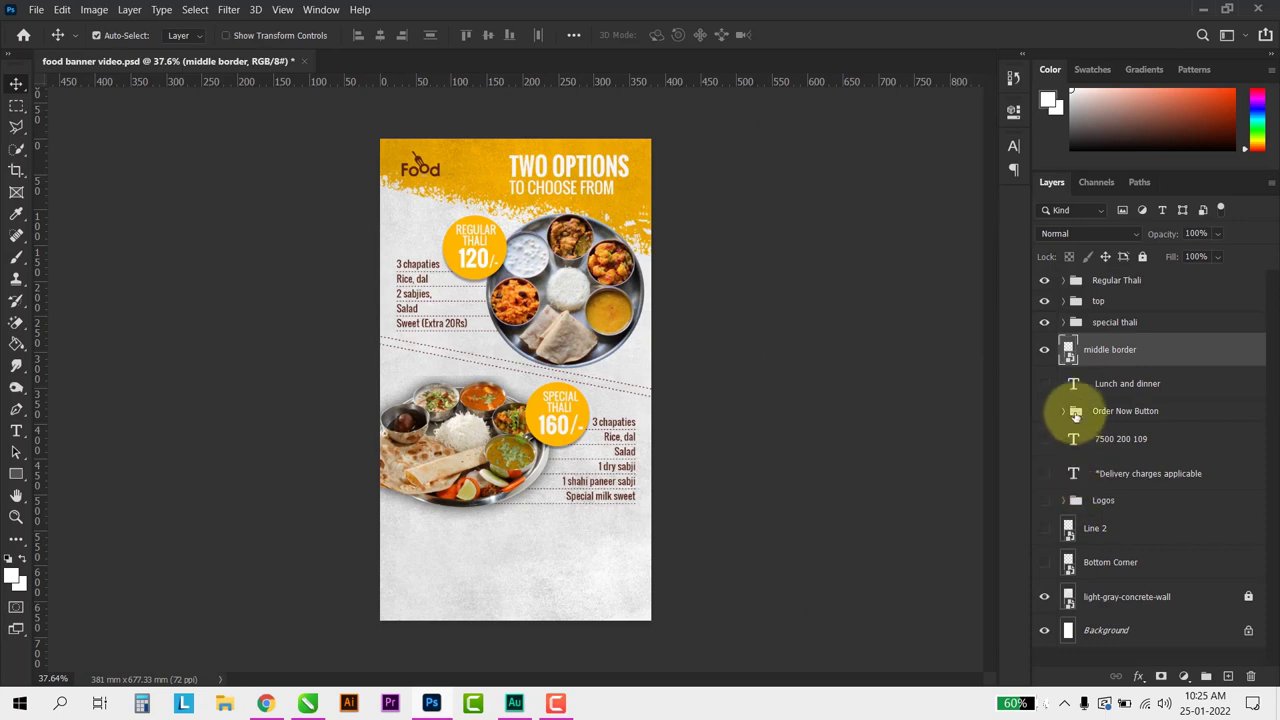
Step: Show the yellow brush-stroke border along the bottom of the banner
click(1045, 563)
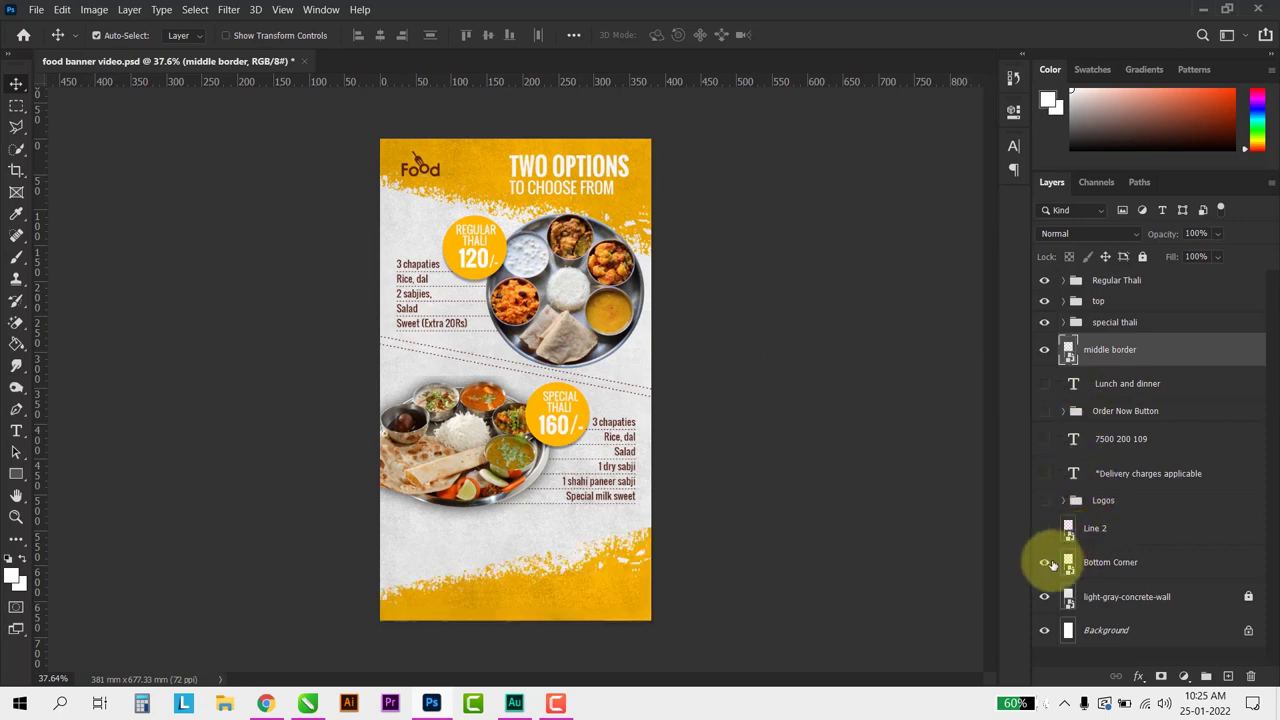
scroll(507, 620, up, 2)
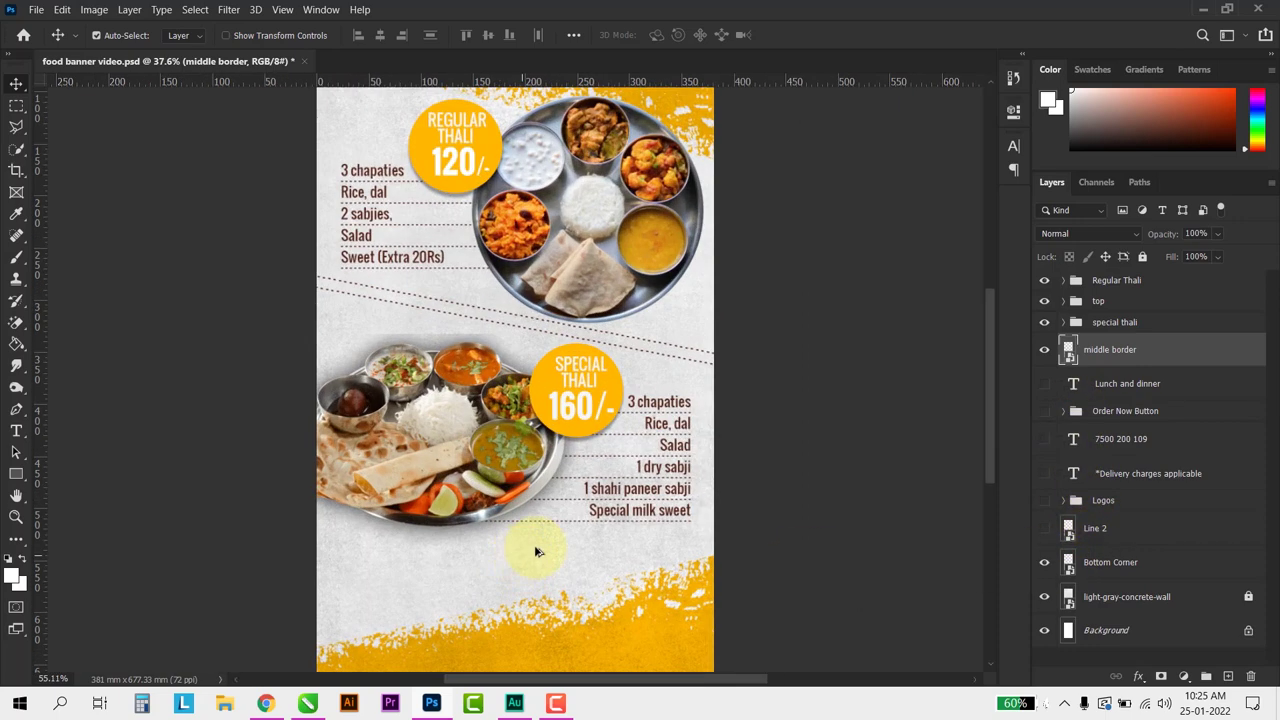
scroll(677, 508, down, 2)
key(ctrl+0)
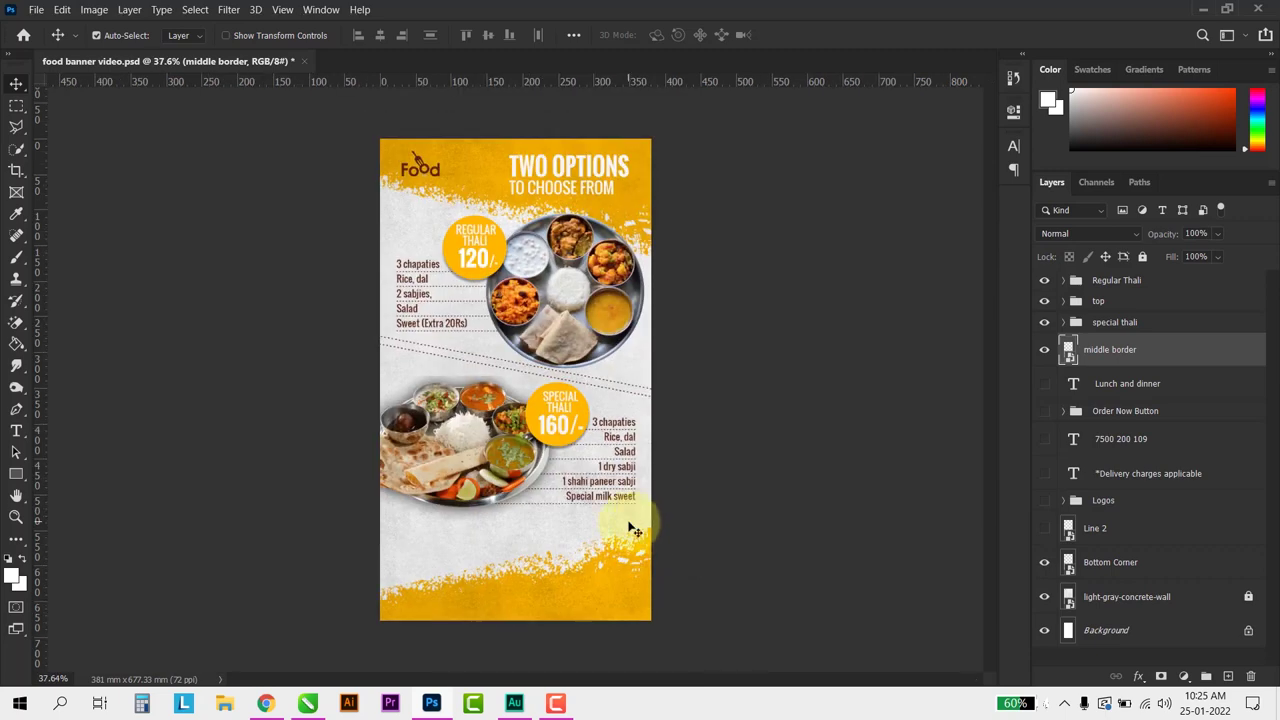
scroll(618, 521, up, 1)
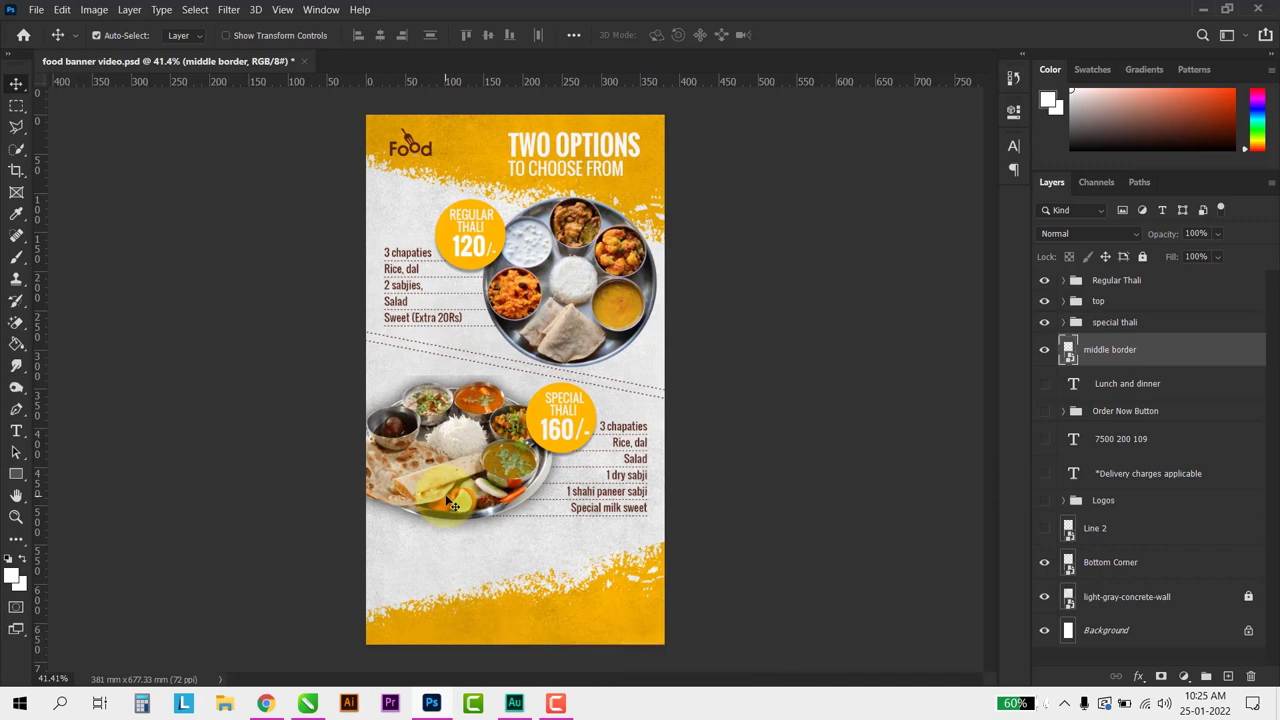
Step: Show the delivery note, phone number, ORDER NOW button and LUNCH AND DINNER heading
click(1044, 474)
click(1044, 438)
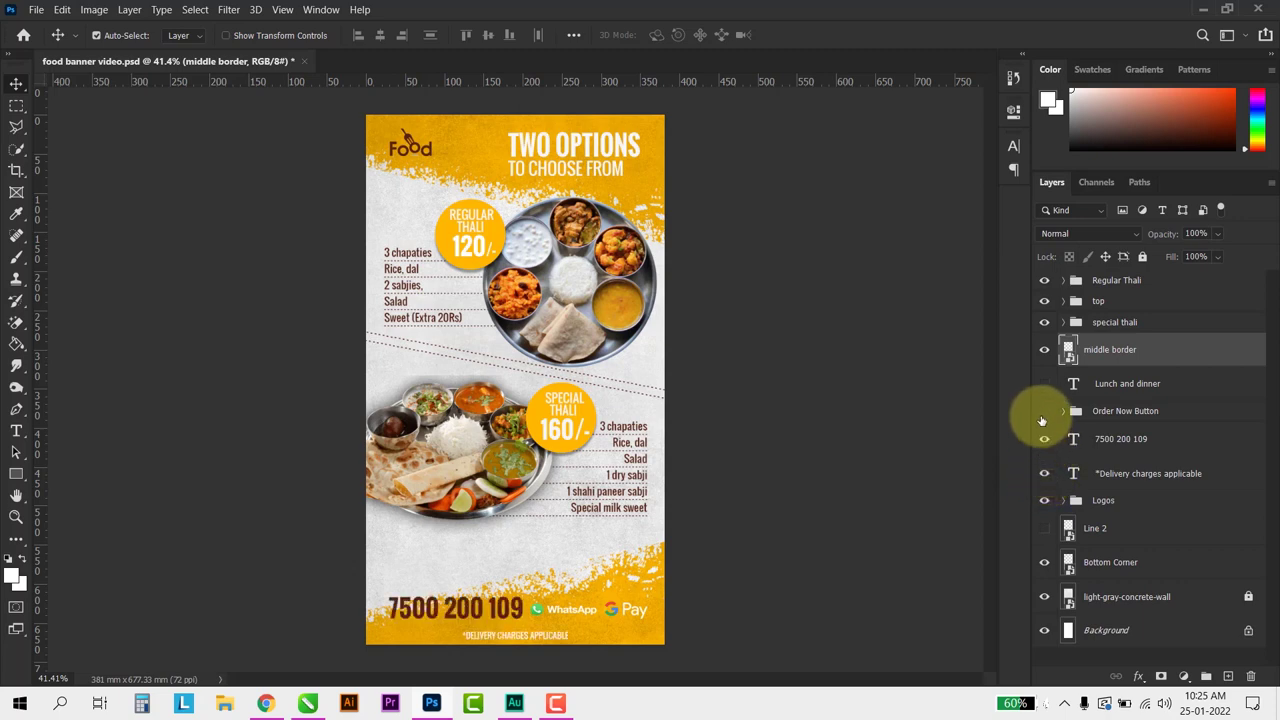
click(1043, 413)
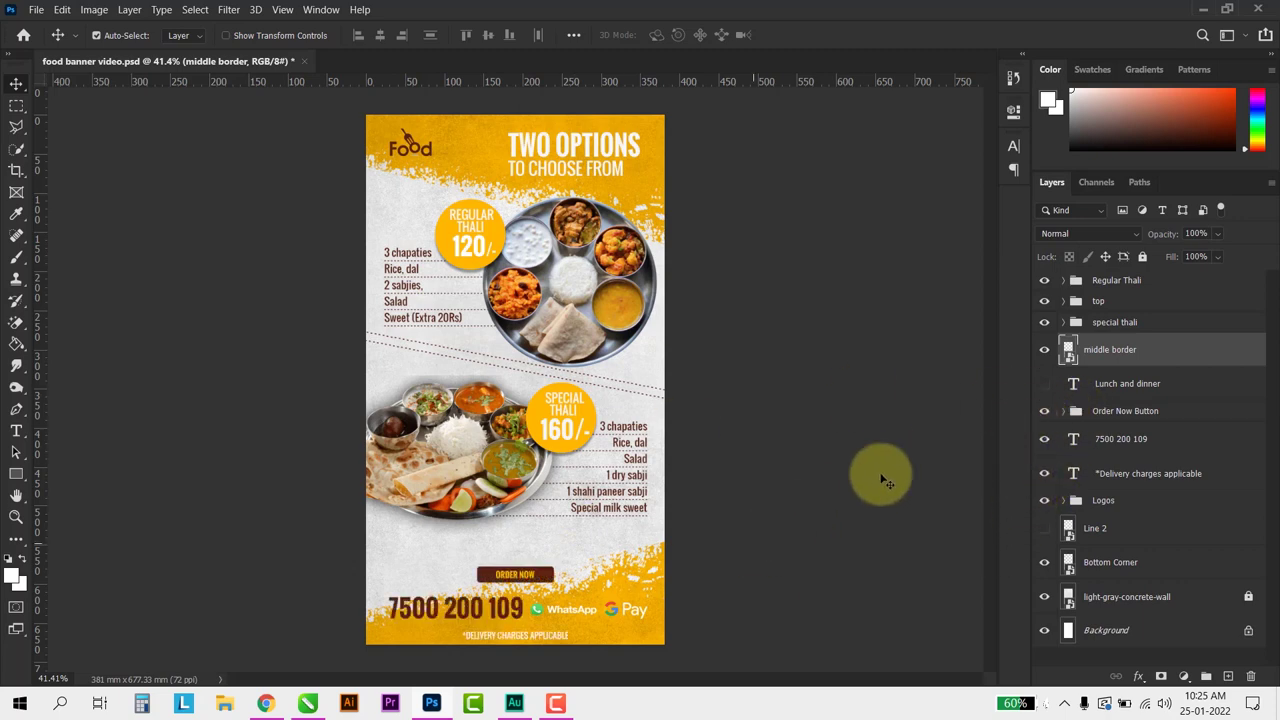
click(1043, 384)
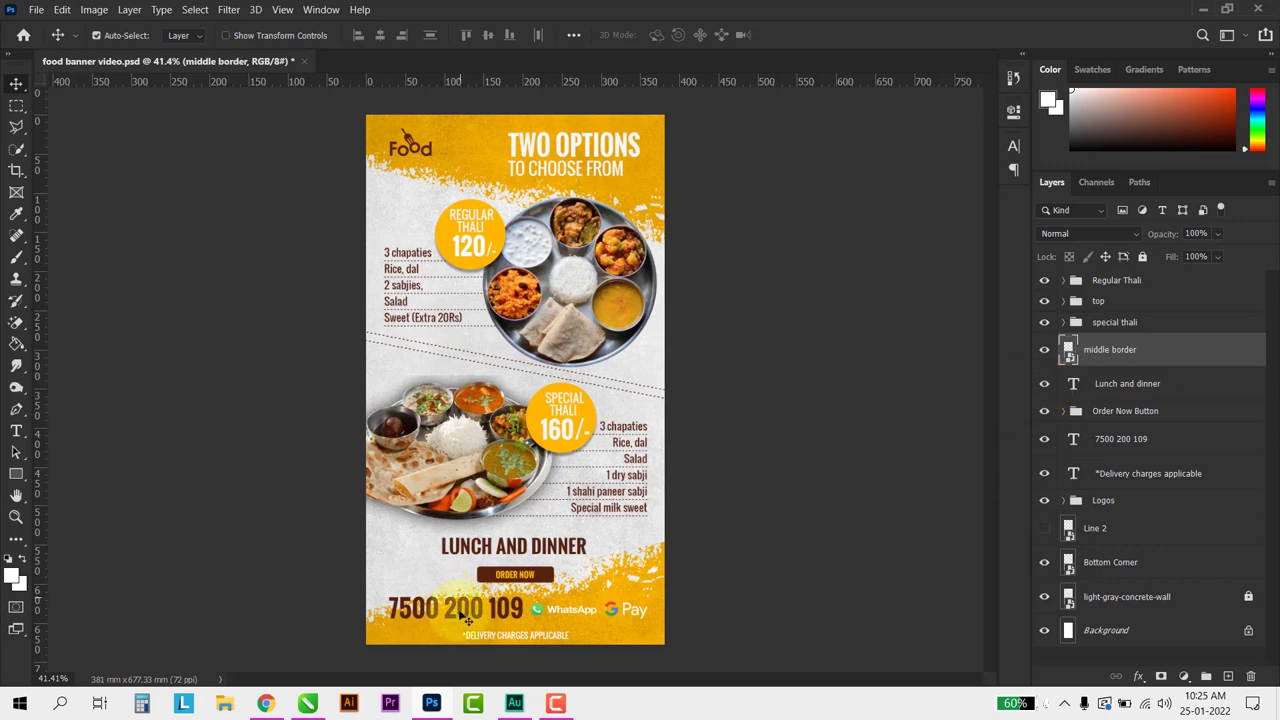
scroll(523, 663, up, 5)
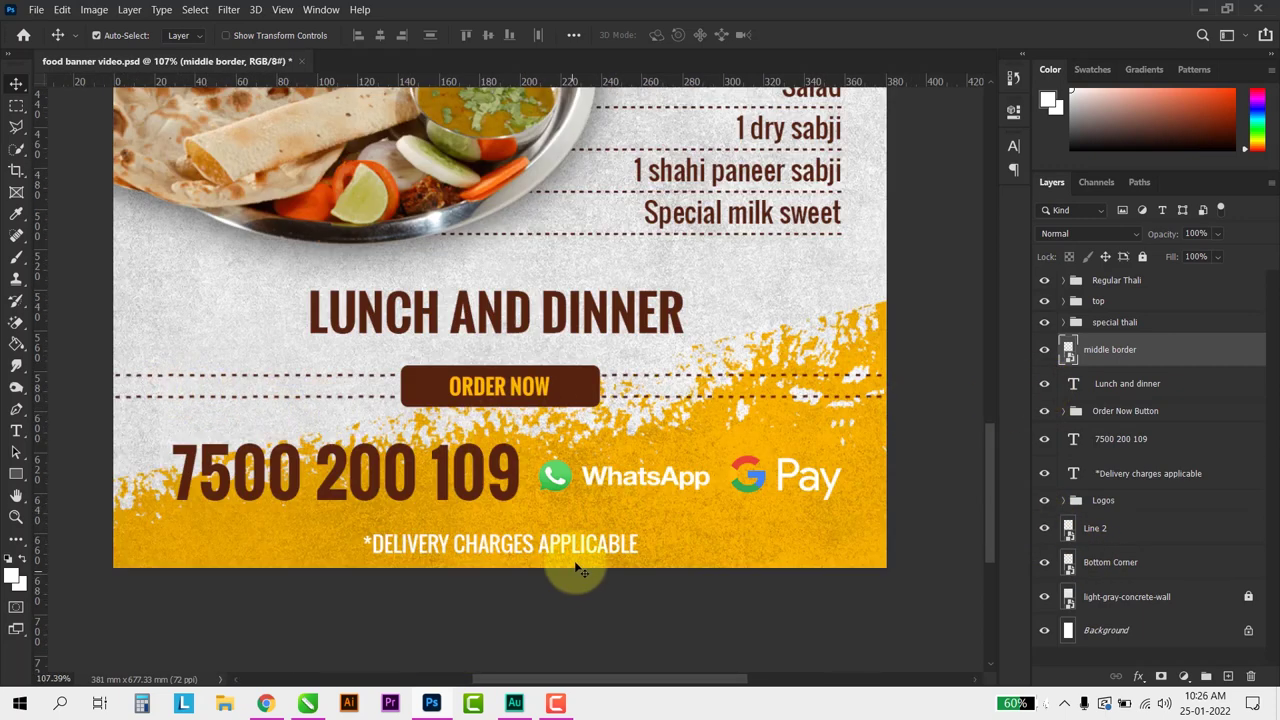
key(ctrl+0)
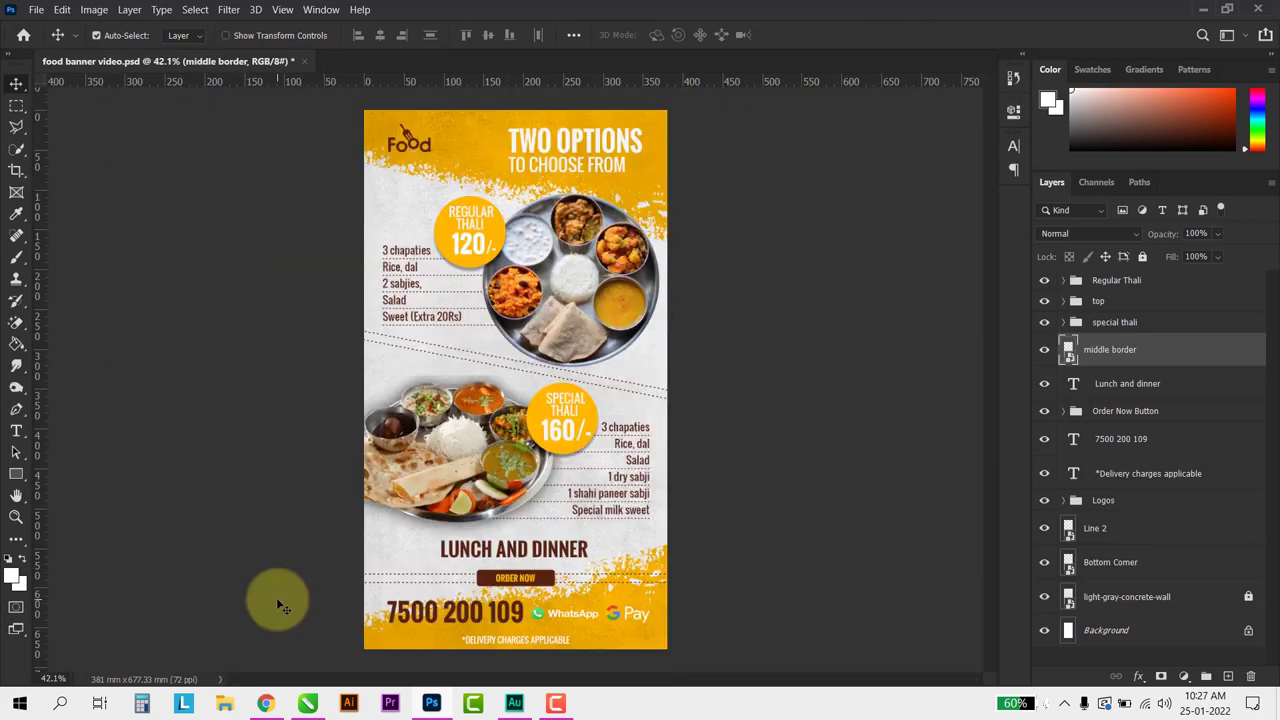